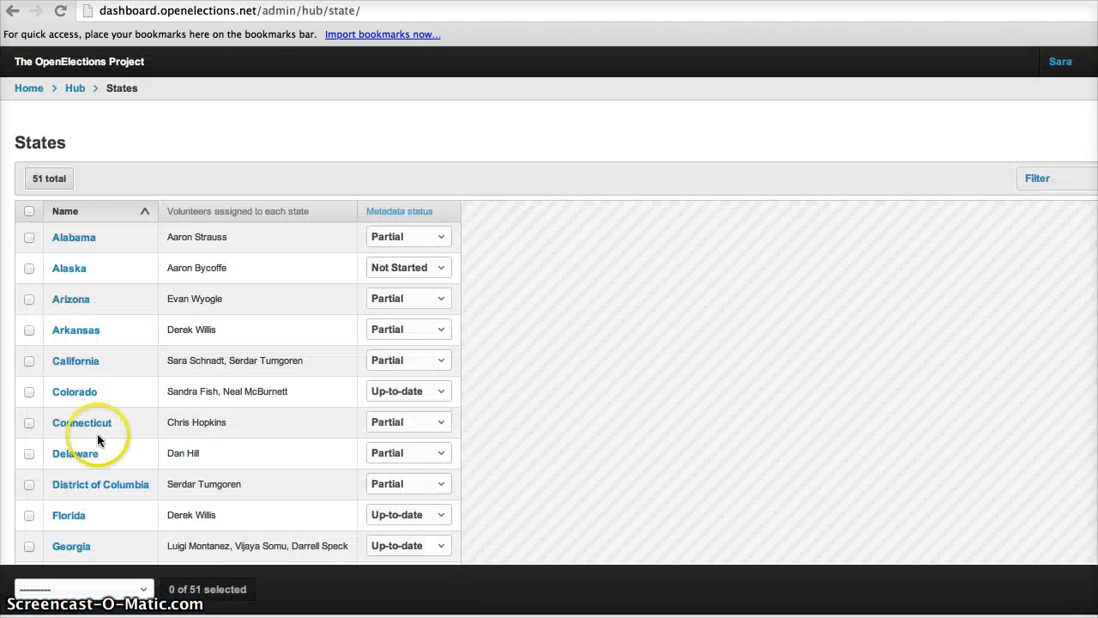
# Open the Rhode Island state record from the states list.
pyautogui.scroll(-3, 97, 433)
pyautogui.scroll(-10, 97, 435)
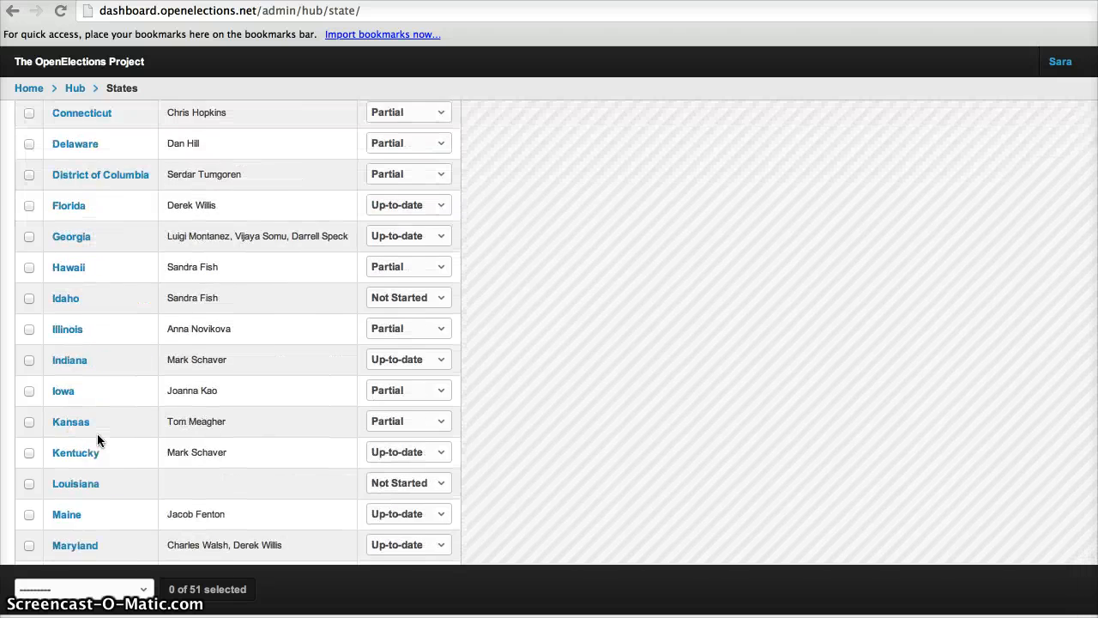
pyautogui.scroll(-8, 97, 433)
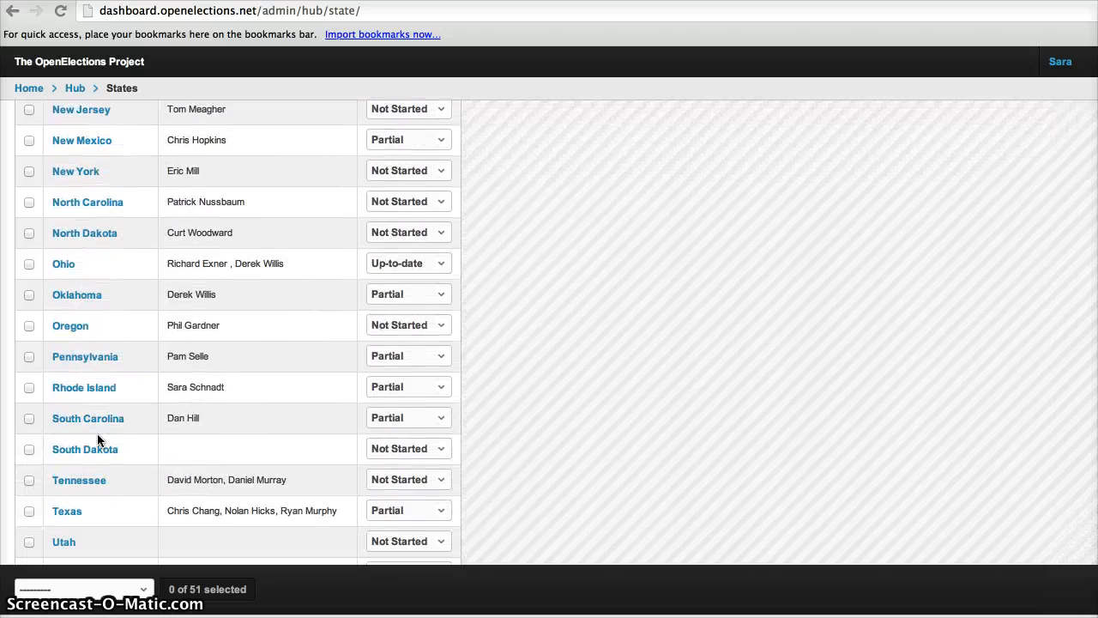
pyautogui.click(92, 389)
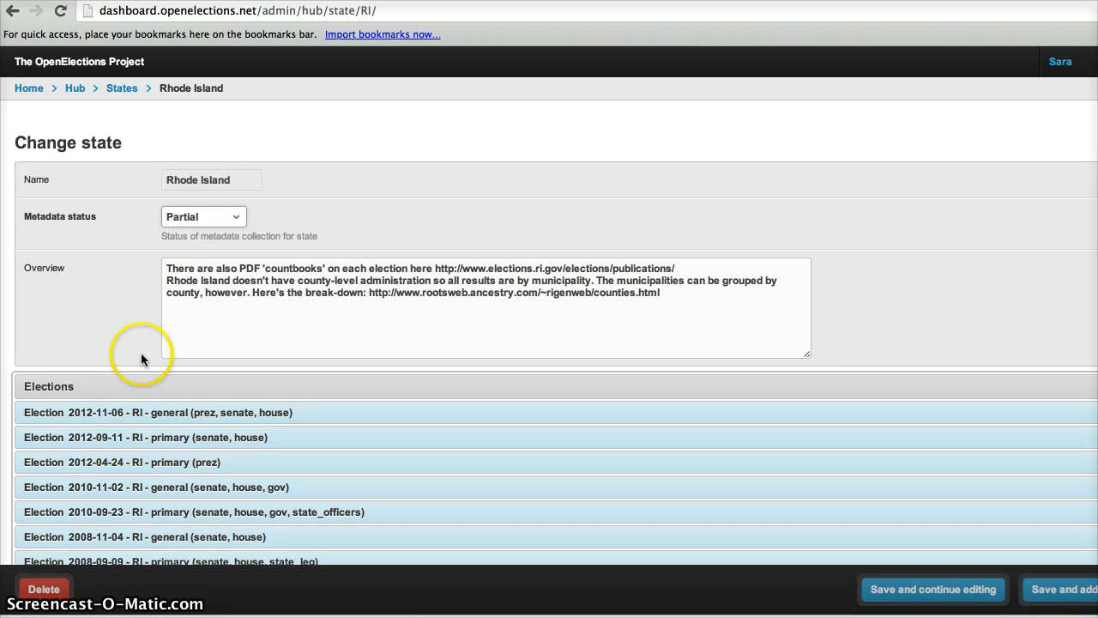
# Browse the list of Rhode Island elections on the state record.
pyautogui.scroll(-3, 288, 436)
pyautogui.scroll(-9, 288, 436)
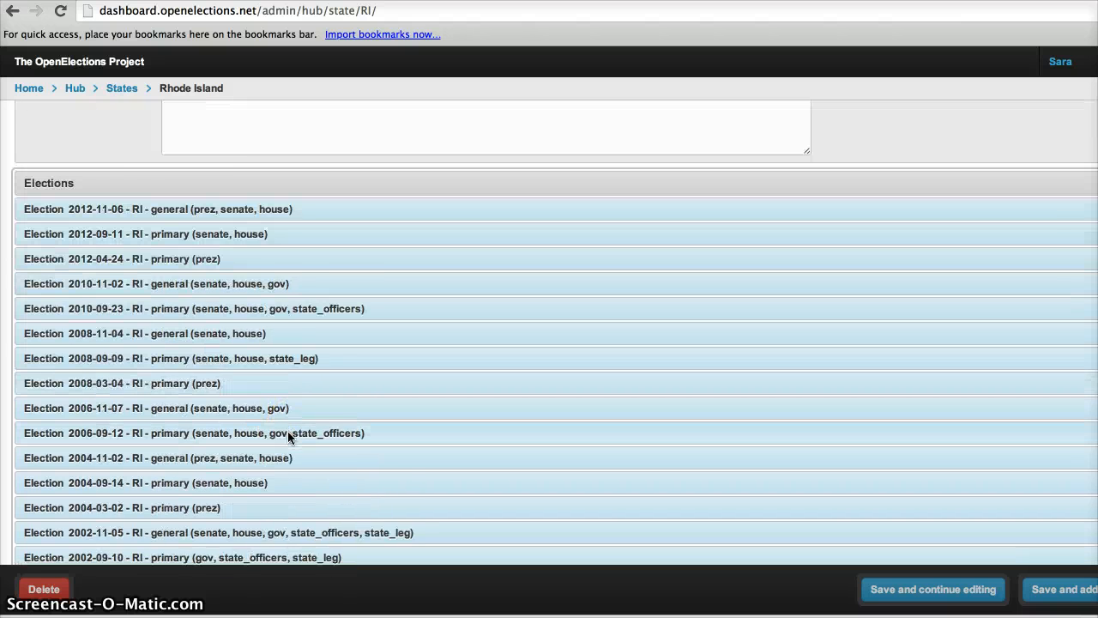
pyautogui.scroll(8, 288, 433)
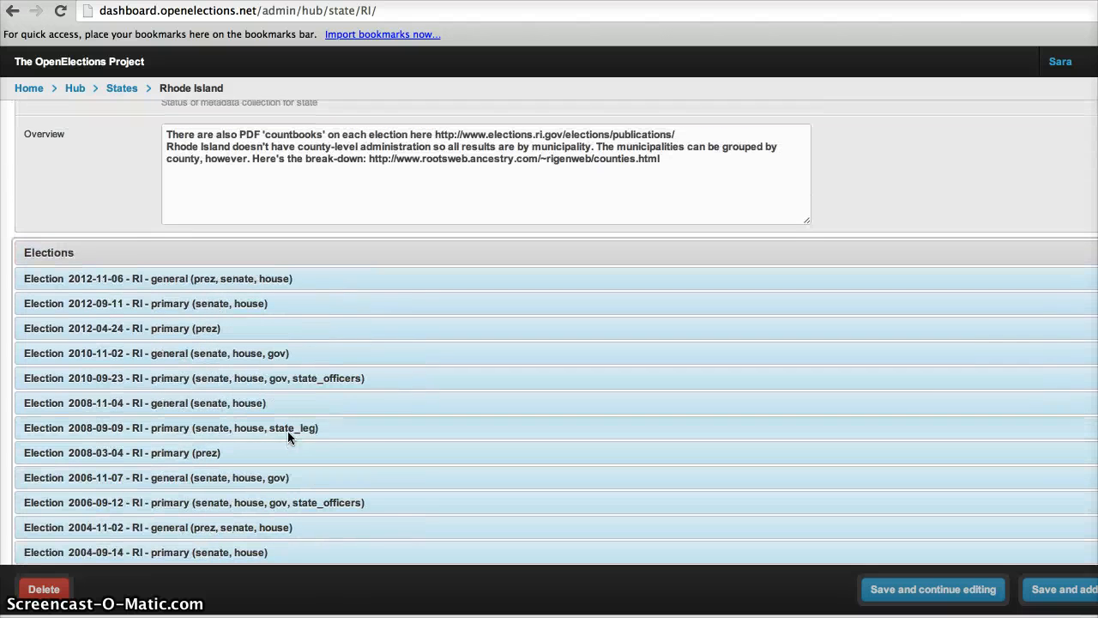
pyautogui.click(101, 535)
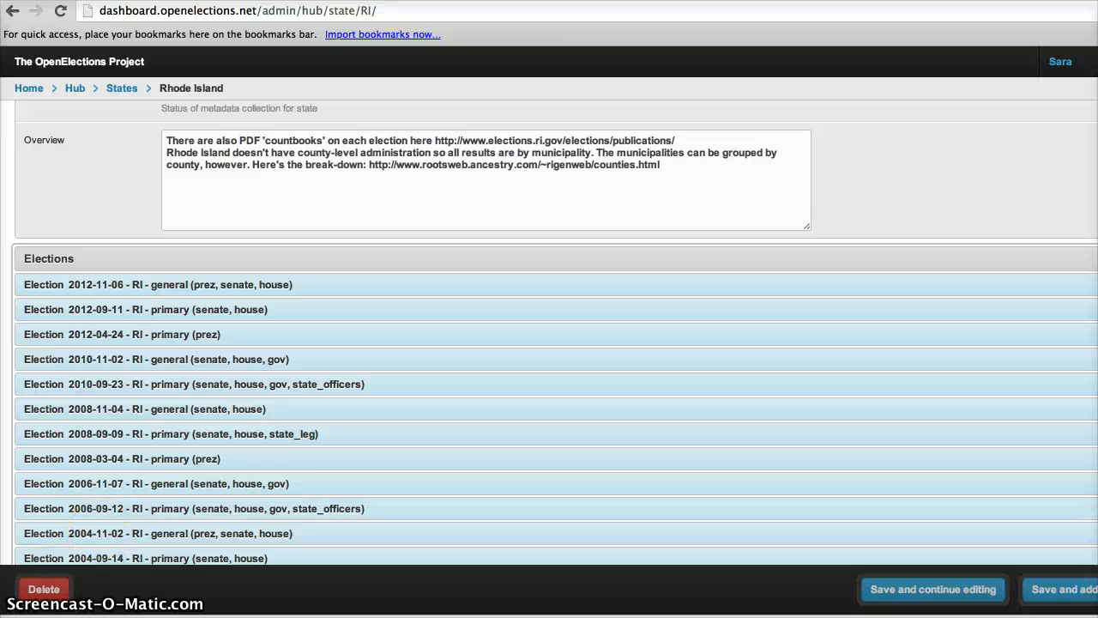
pyautogui.scroll(2, 101, 536)
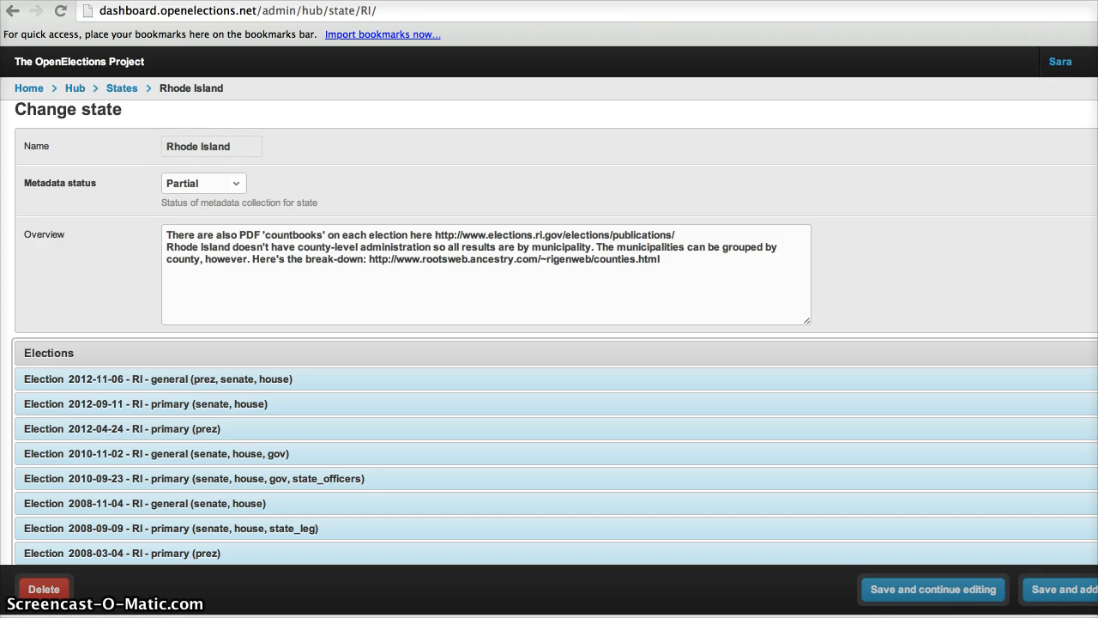
# Open the Rhode Island Board of Elections previous results and review the 2012 Presidential Preference Primary results page.
pyautogui.click(112, 383)
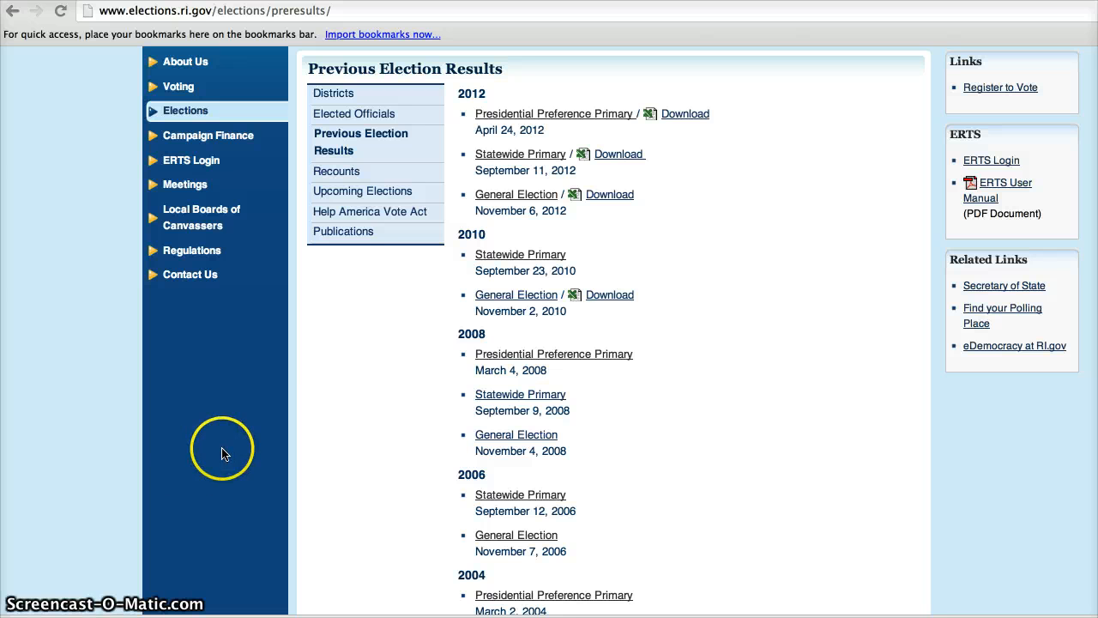
pyautogui.click(554, 117)
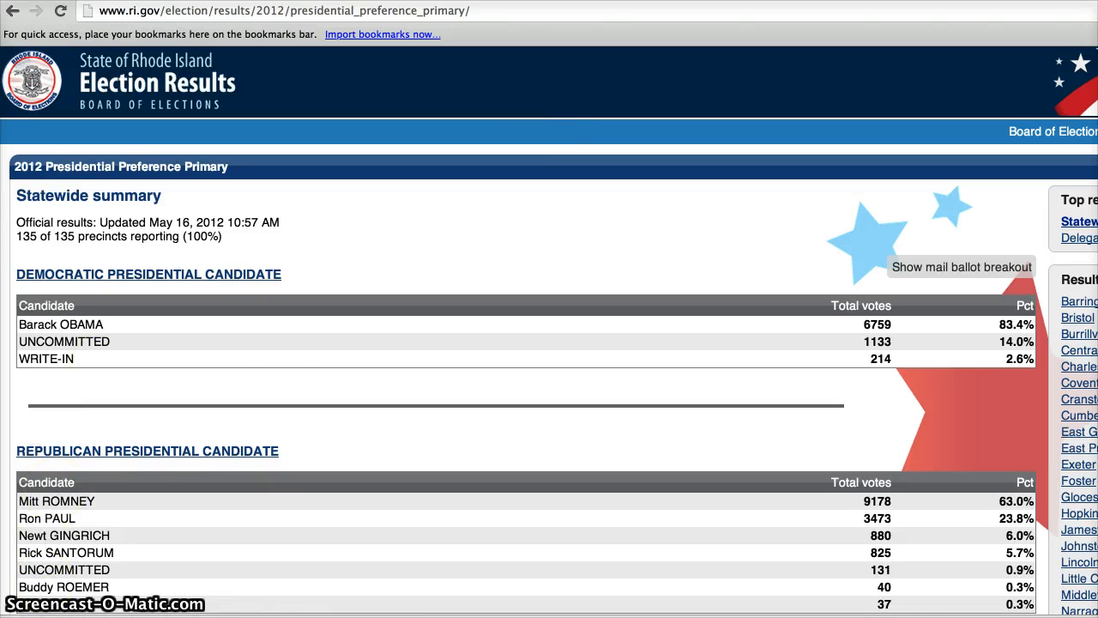
pyautogui.scroll(-3, 368, 397)
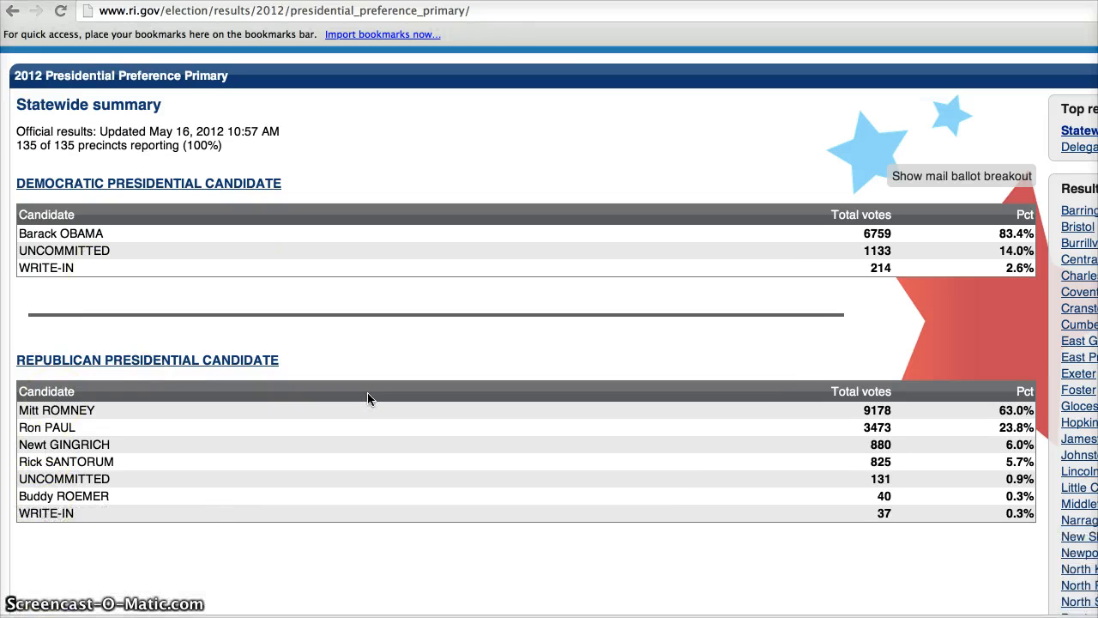
pyautogui.scroll(-5, 367, 397)
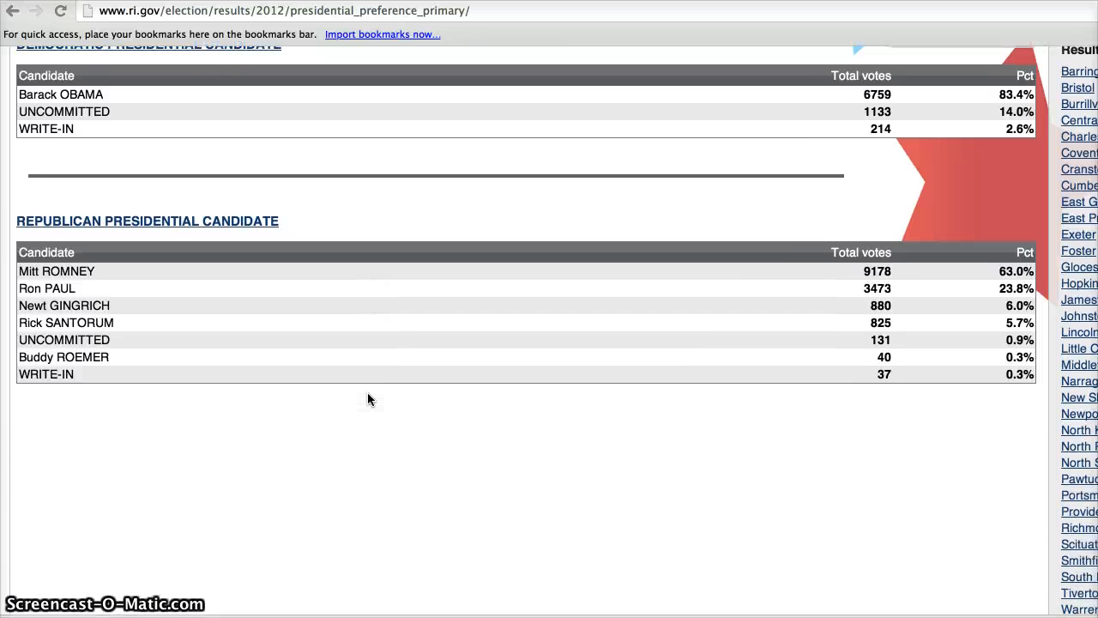
pyautogui.scroll(-6, 367, 399)
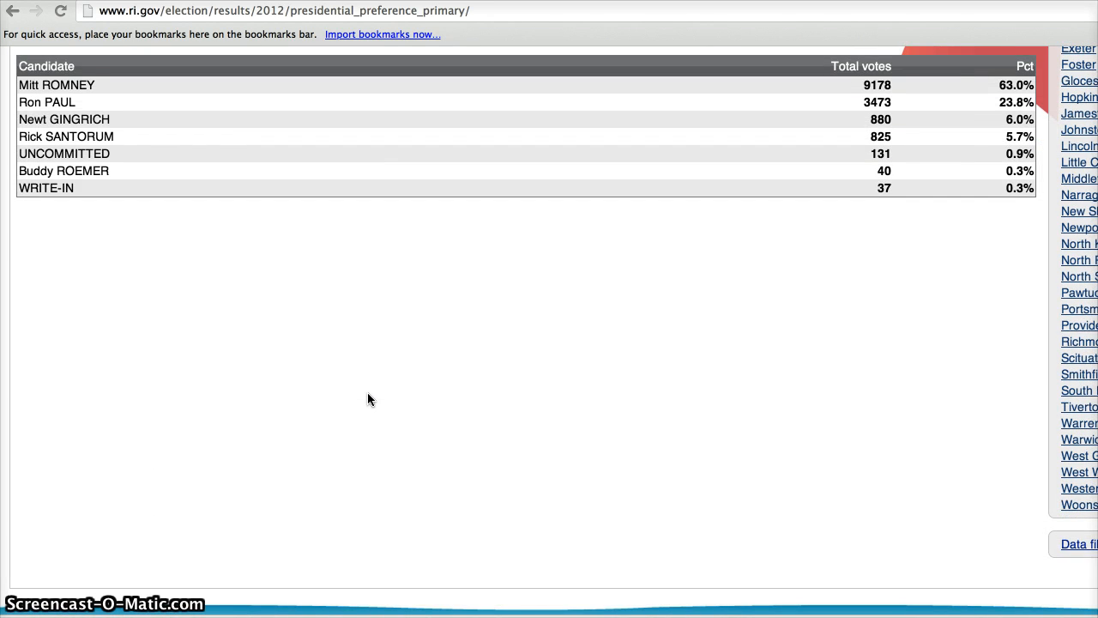
pyautogui.scroll(12, 368, 399)
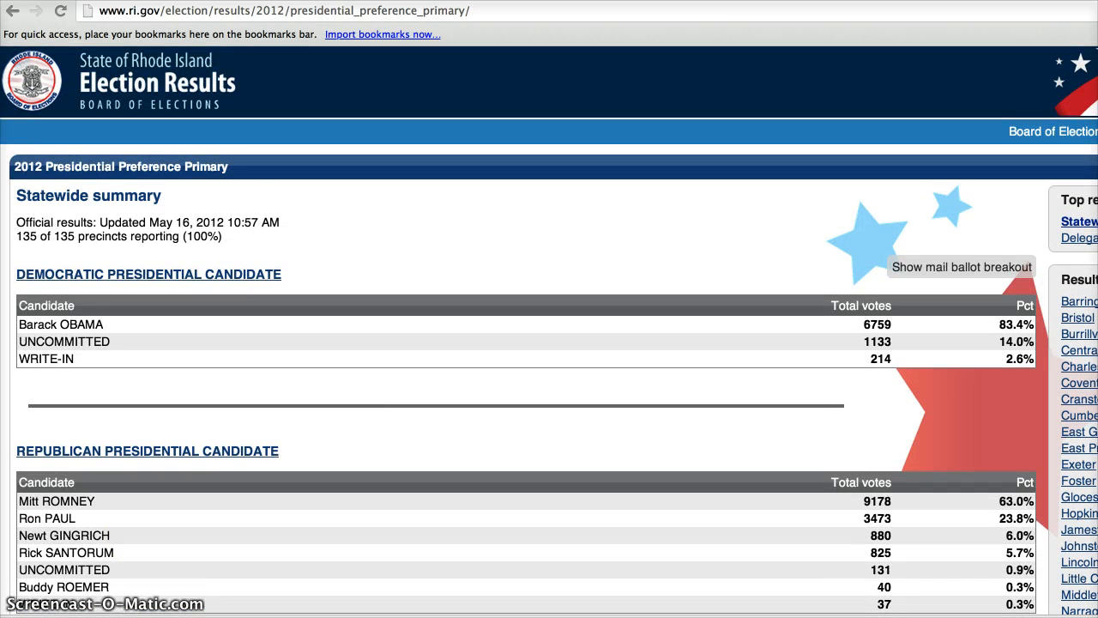
pyautogui.click(15, 14)
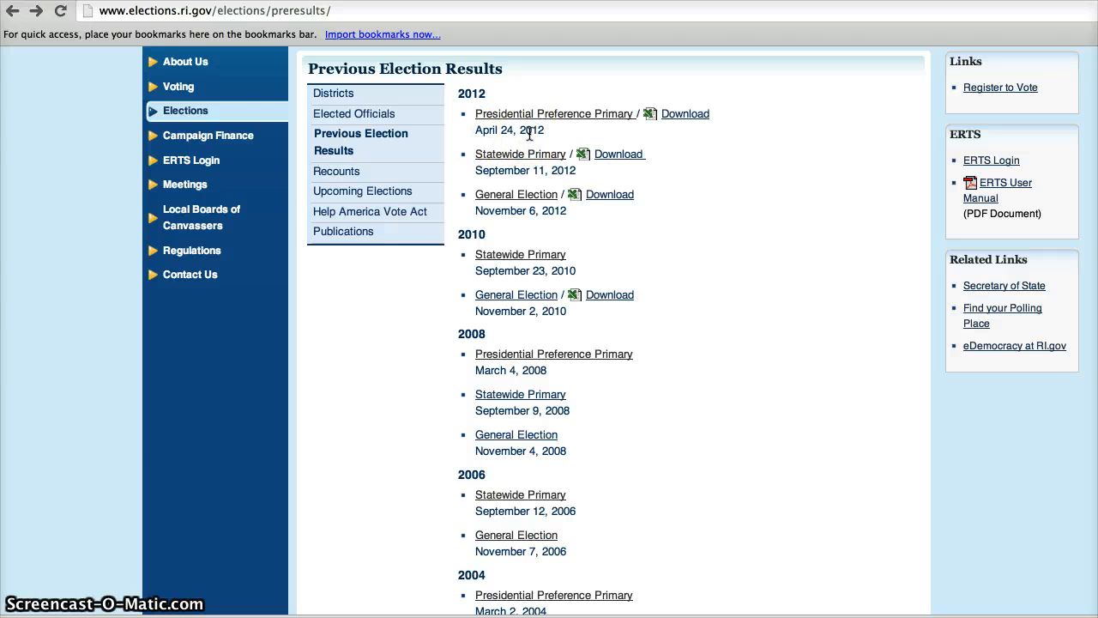
# Expand the Data Source section of the 2012-04-24 presidential primary election and inspect its fields.
pyautogui.click(176, 1)
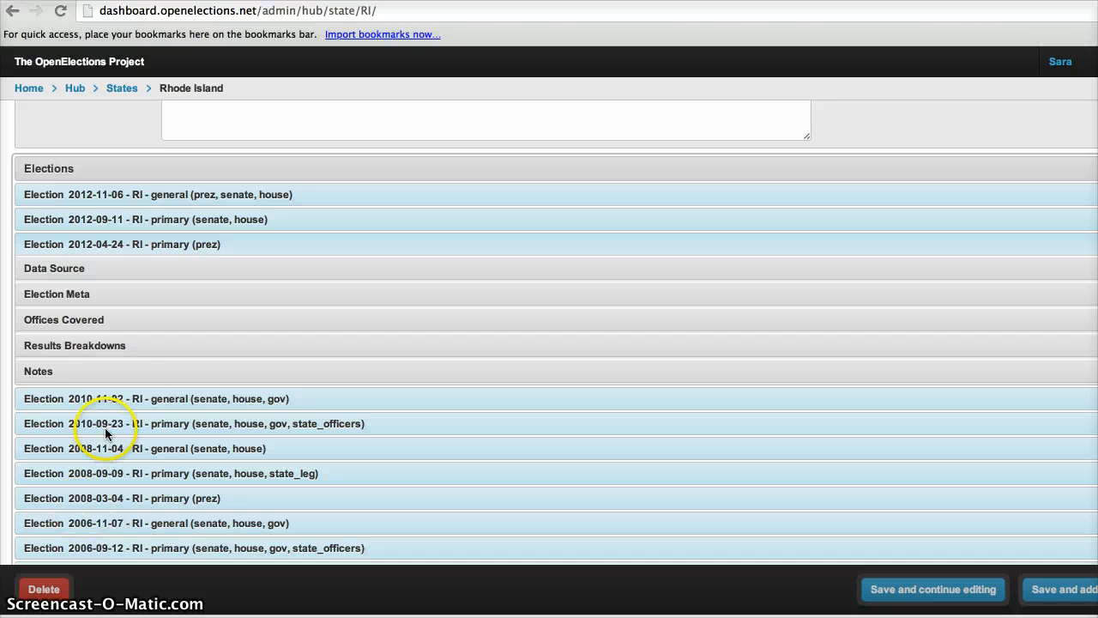
pyautogui.click(104, 268)
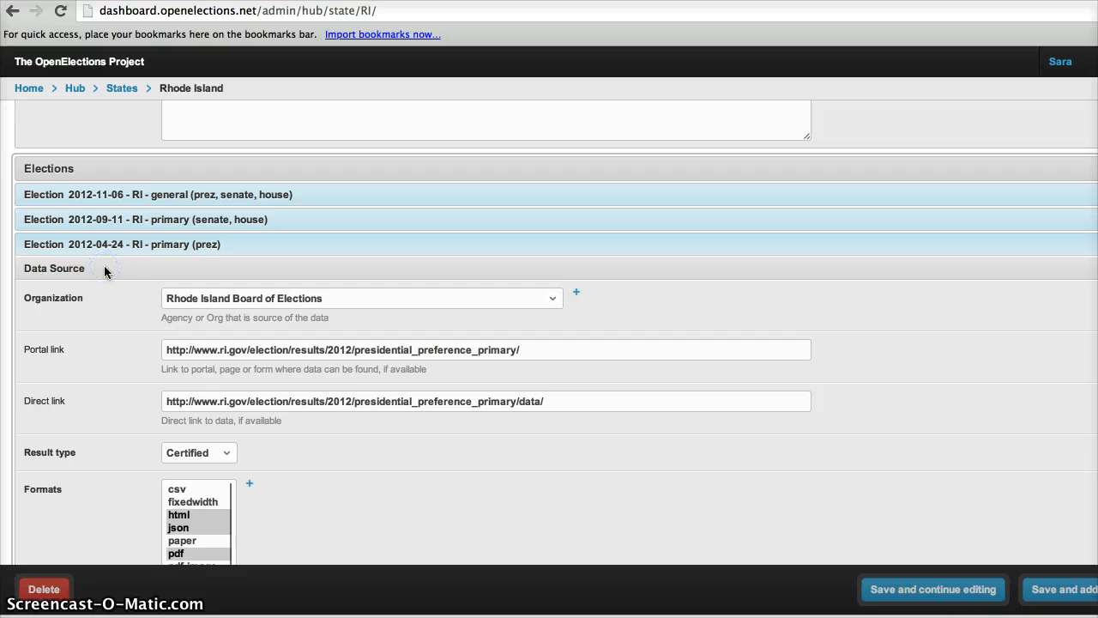
pyautogui.scroll(-3, 104, 374)
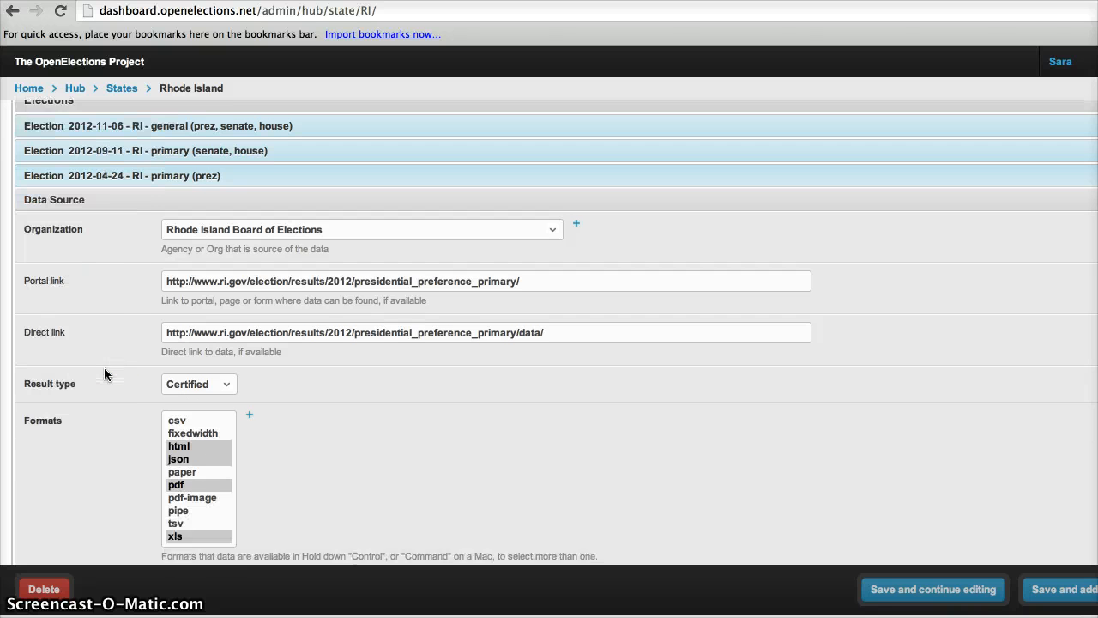
pyautogui.scroll(-1, 104, 374)
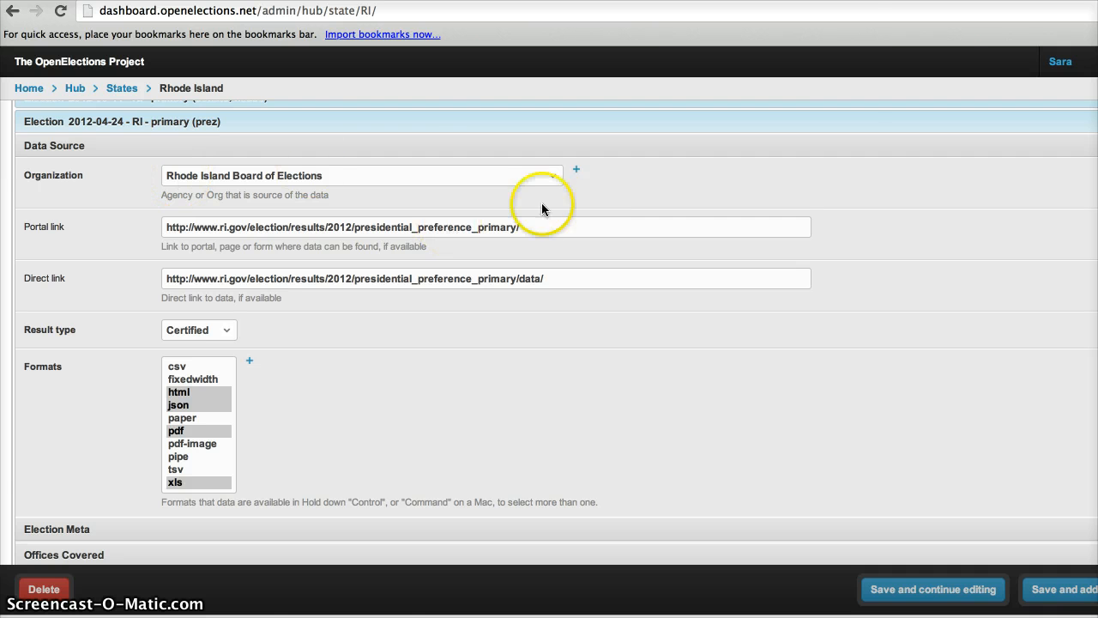
# Open the Add organization form next to the organization field and close it without saving.
pyautogui.click(575, 171)
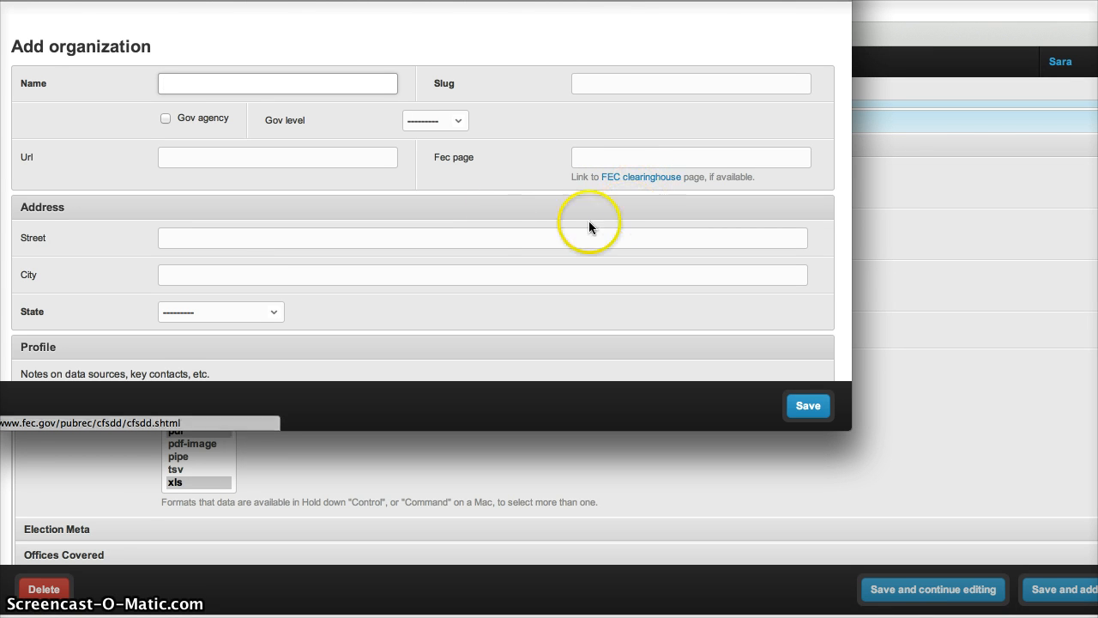
pyautogui.click(6, 15)
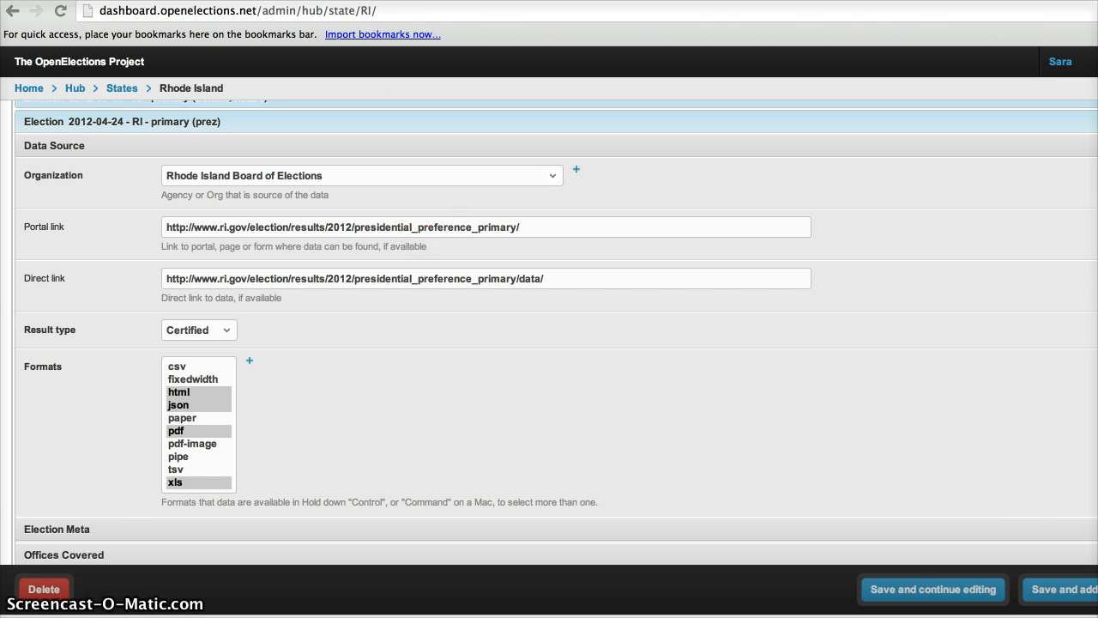
# Compare the portal link with the results page and open its Data files page.
pyautogui.hotkey('ctrl', 'Tab')
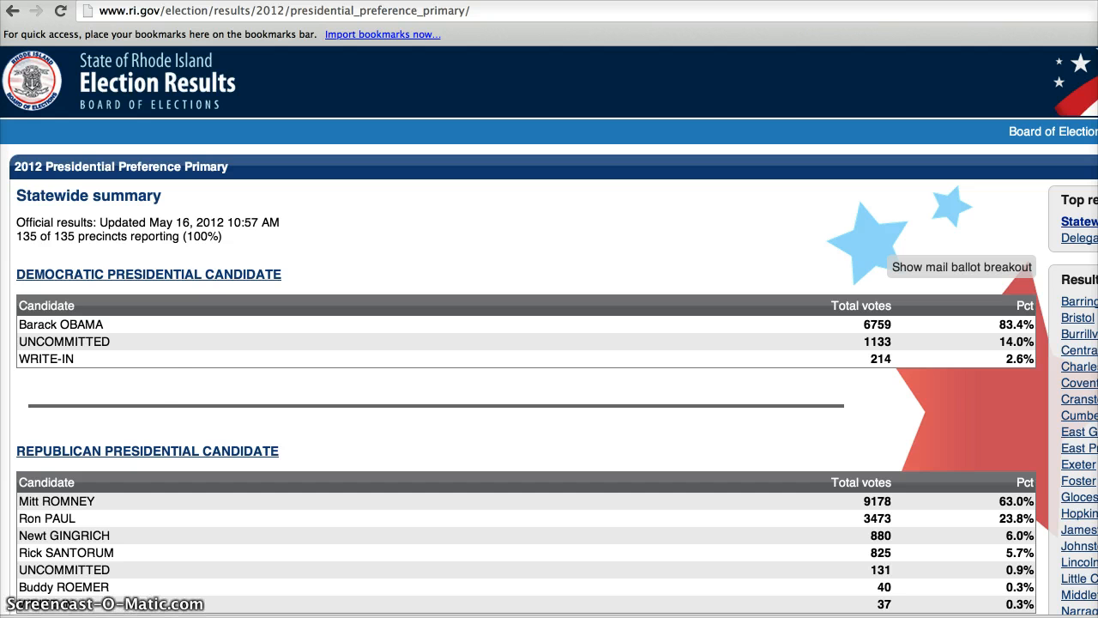
pyautogui.hotkey('ctrl', 'shift', 'Tab')
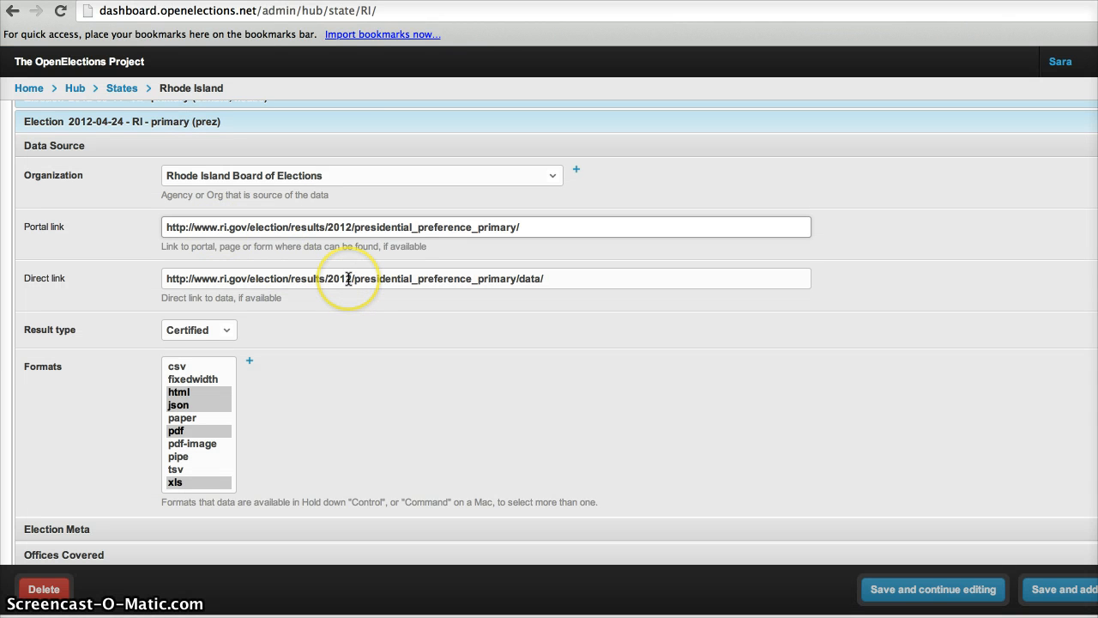
pyautogui.click(373, 2)
pyautogui.scroll(-3, 475, 401)
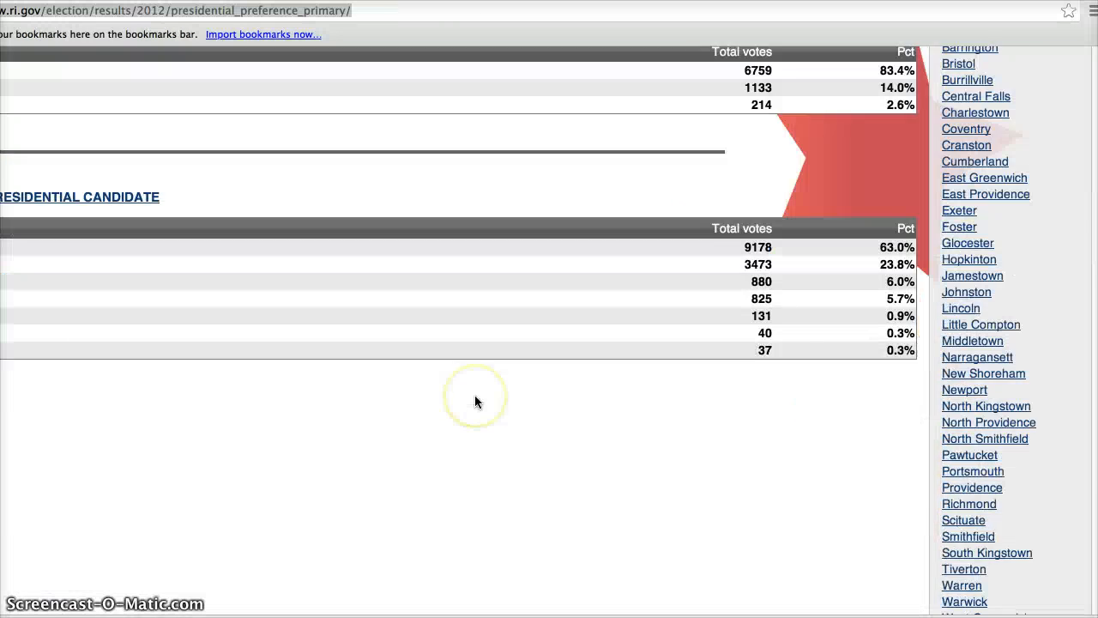
pyautogui.scroll(-3, 474, 402)
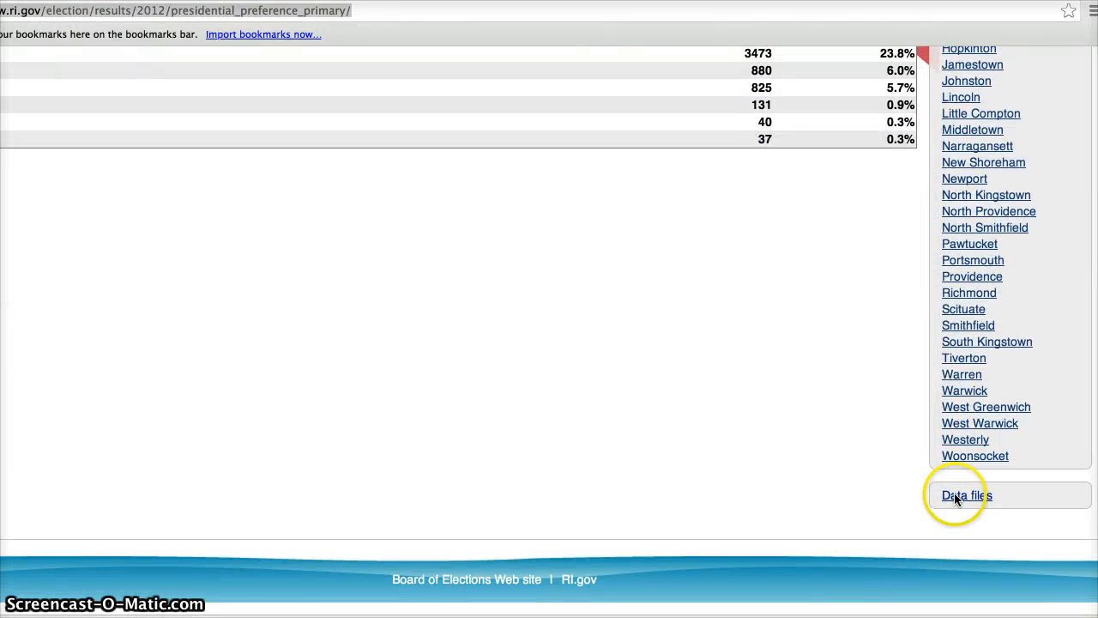
pyautogui.click(954, 495)
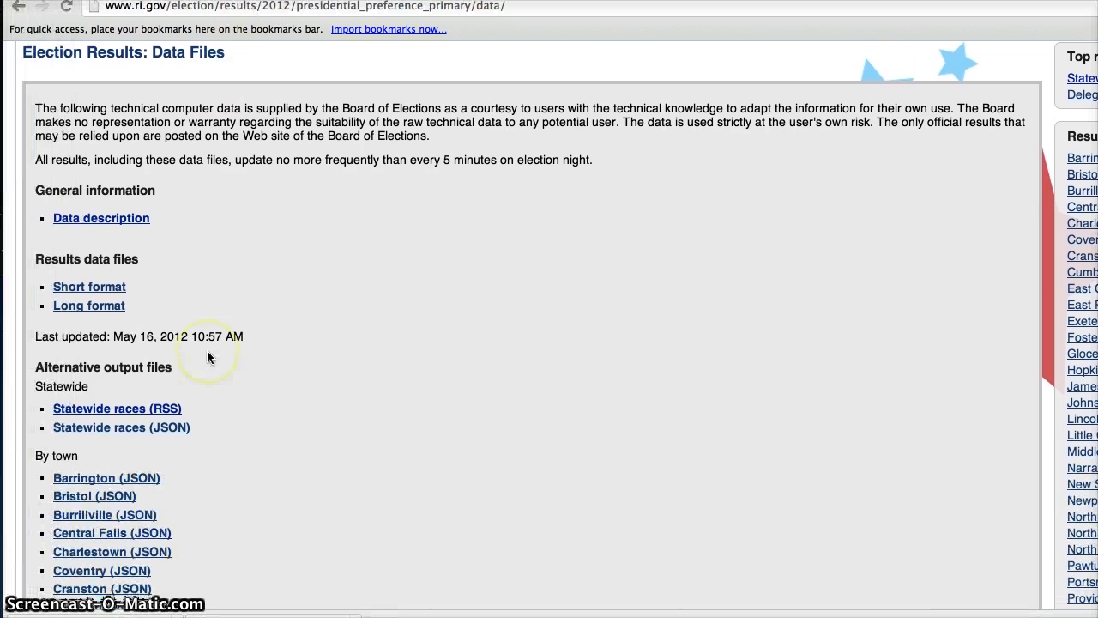
pyautogui.scroll(-10, 207, 350)
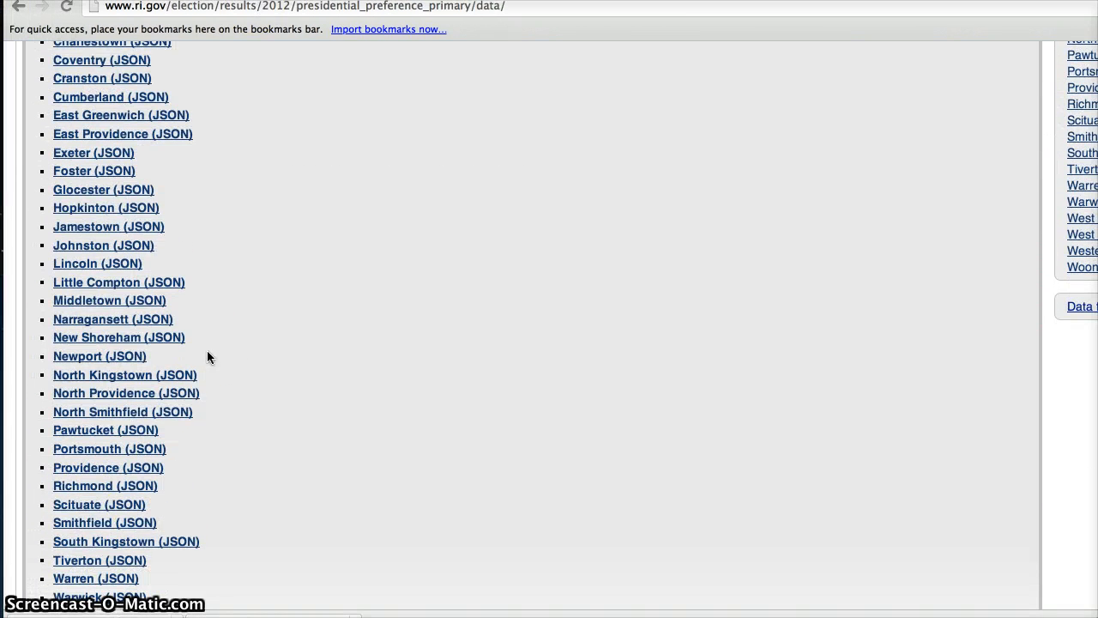
# Browse the full list of previous election results on the Rhode Island elections site.
pyautogui.hotkey('ctrl', 'Tab')
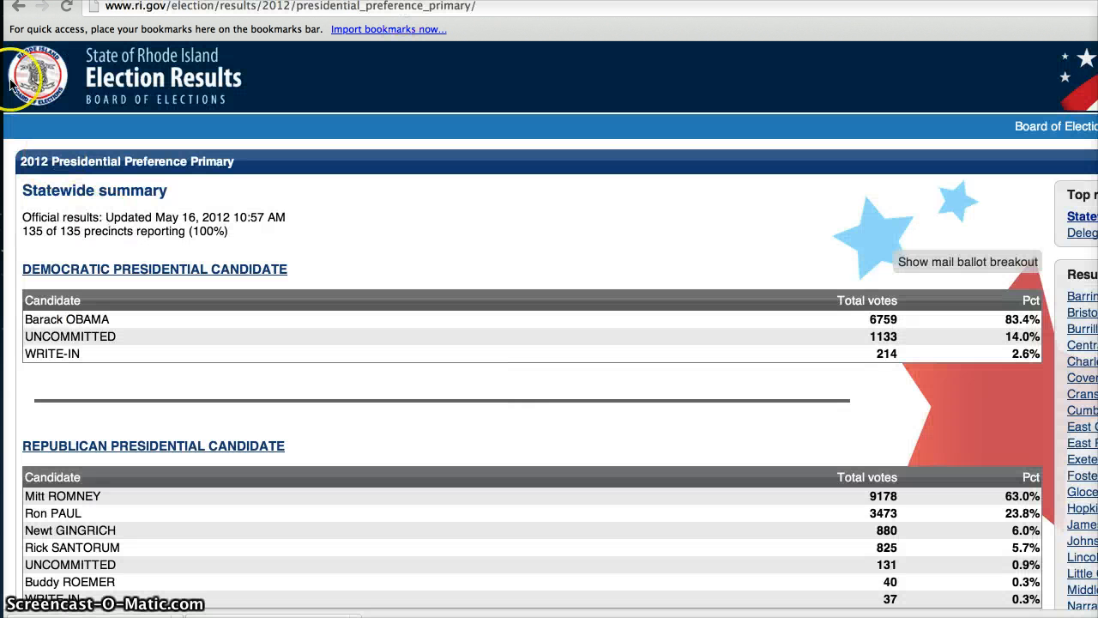
pyautogui.click(18, 6)
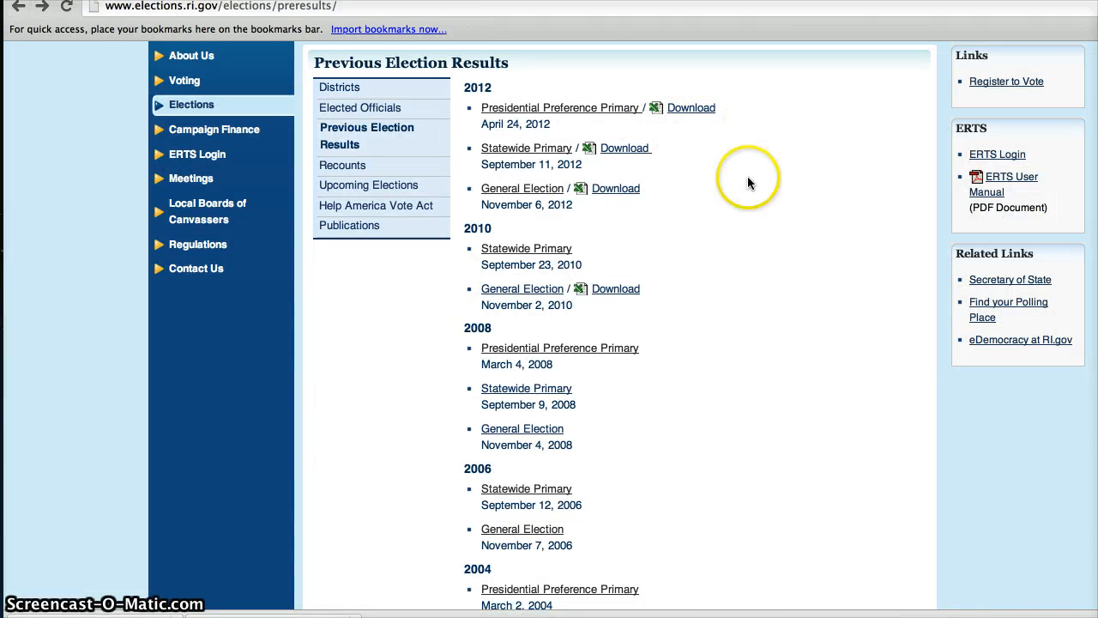
pyautogui.scroll(-5, 746, 218)
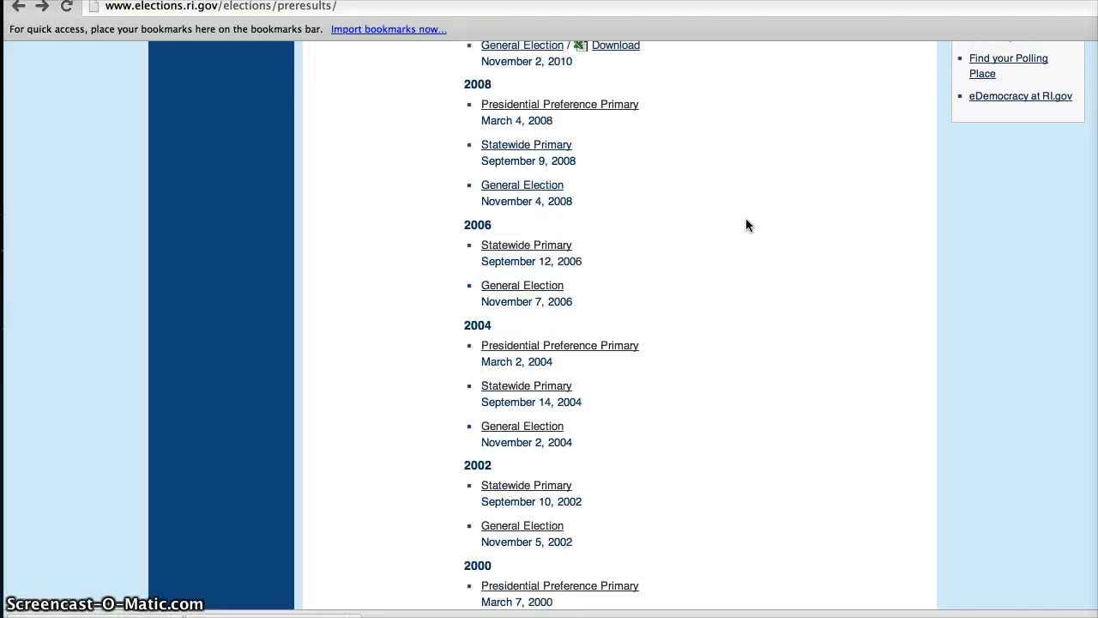
pyautogui.scroll(-11, 747, 222)
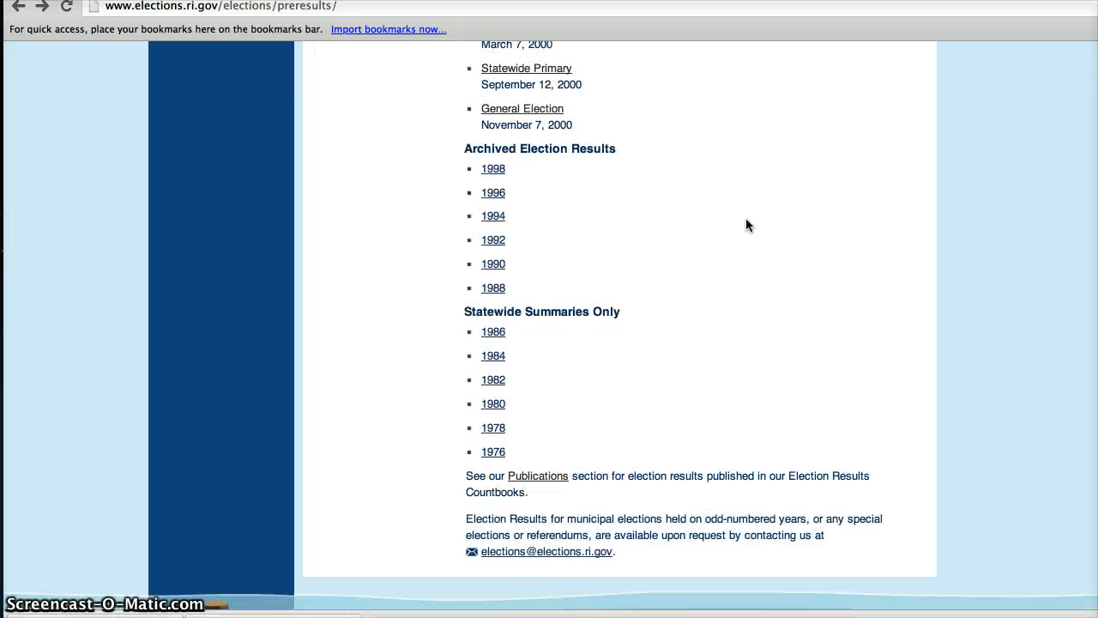
pyautogui.scroll(-3, 746, 225)
pyautogui.scroll(10, 746, 225)
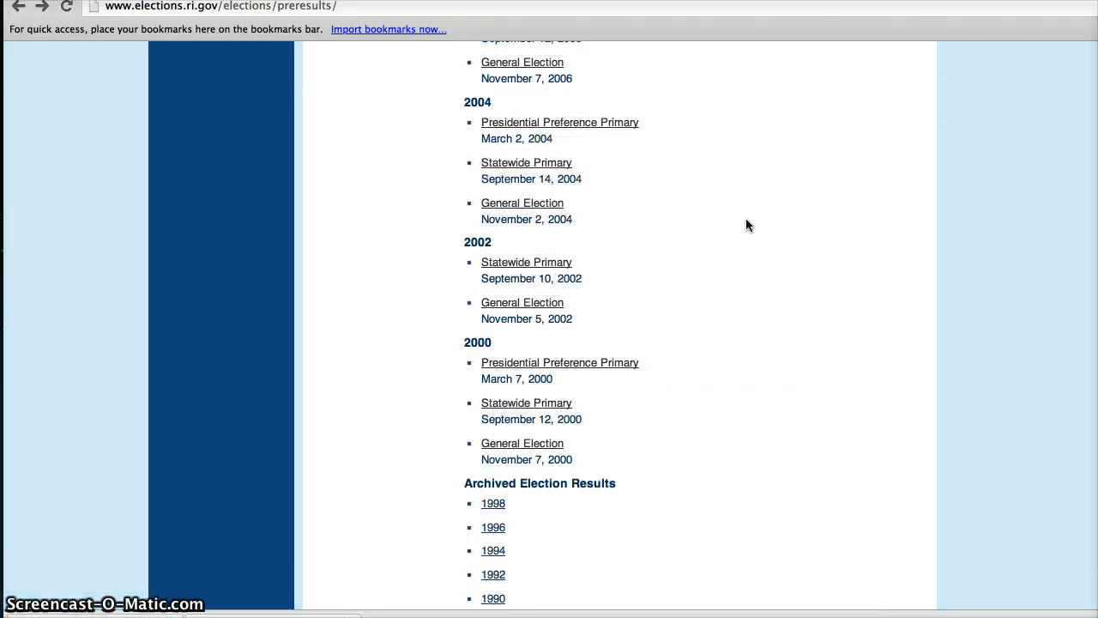
pyautogui.scroll(12, 746, 225)
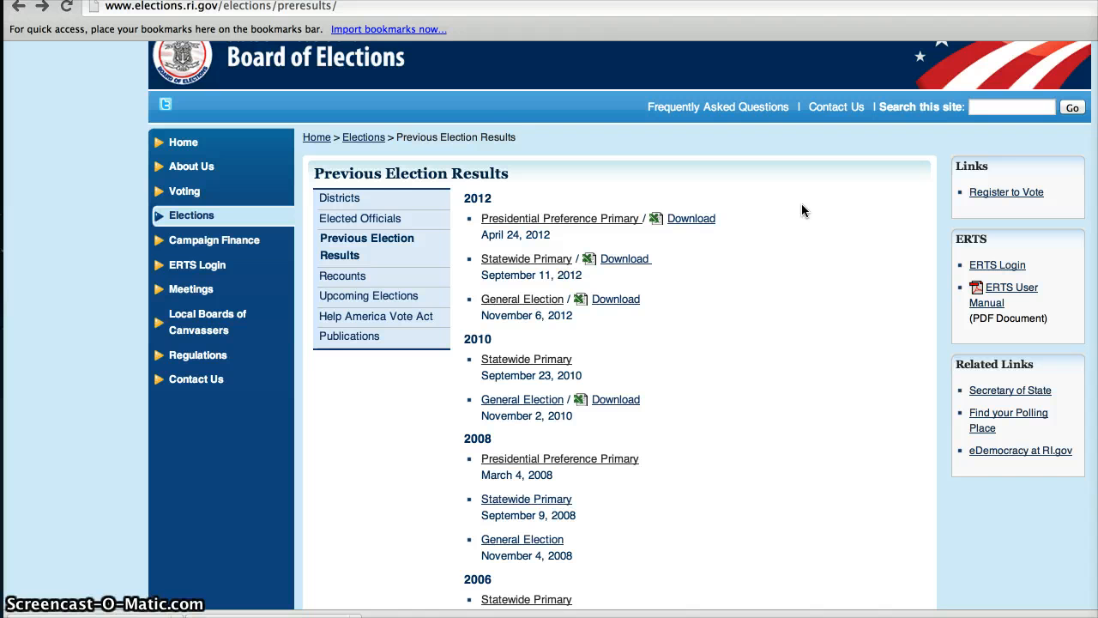
# Collapse the Data Source section and expand the Election Meta section of the 2012-04-24 primary.
pyautogui.click(206, 0)
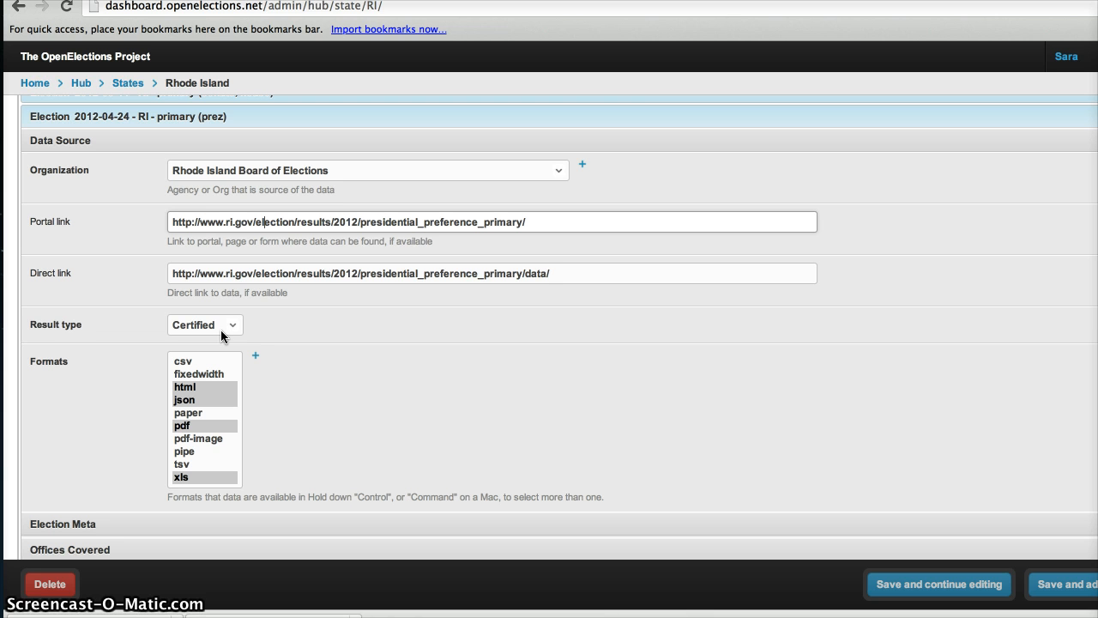
pyautogui.click(86, 611)
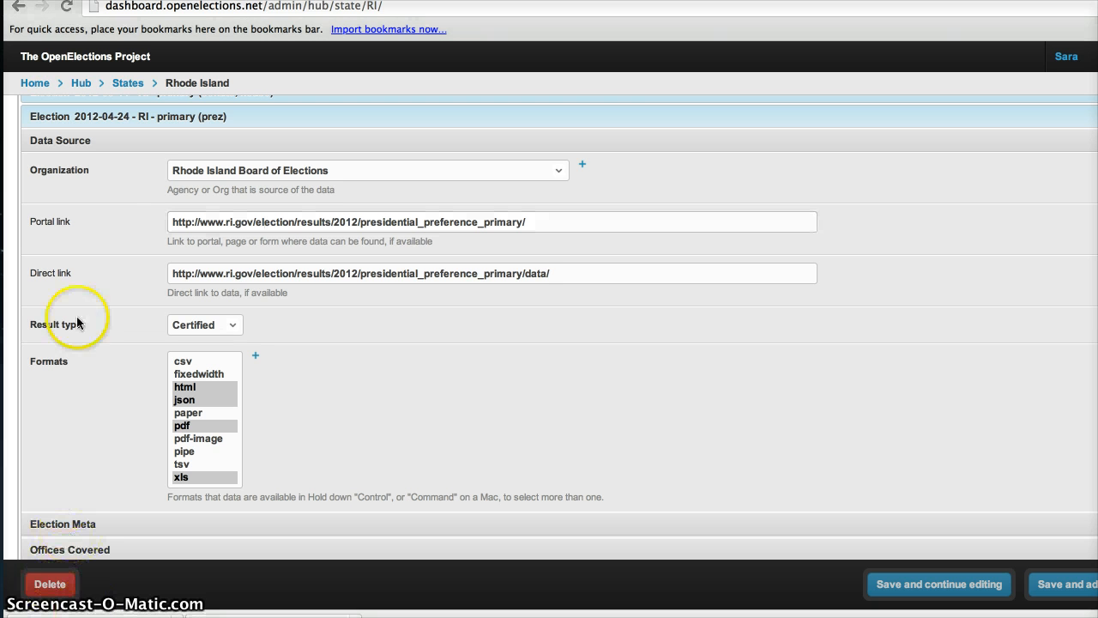
pyautogui.click(133, 142)
pyautogui.click(133, 168)
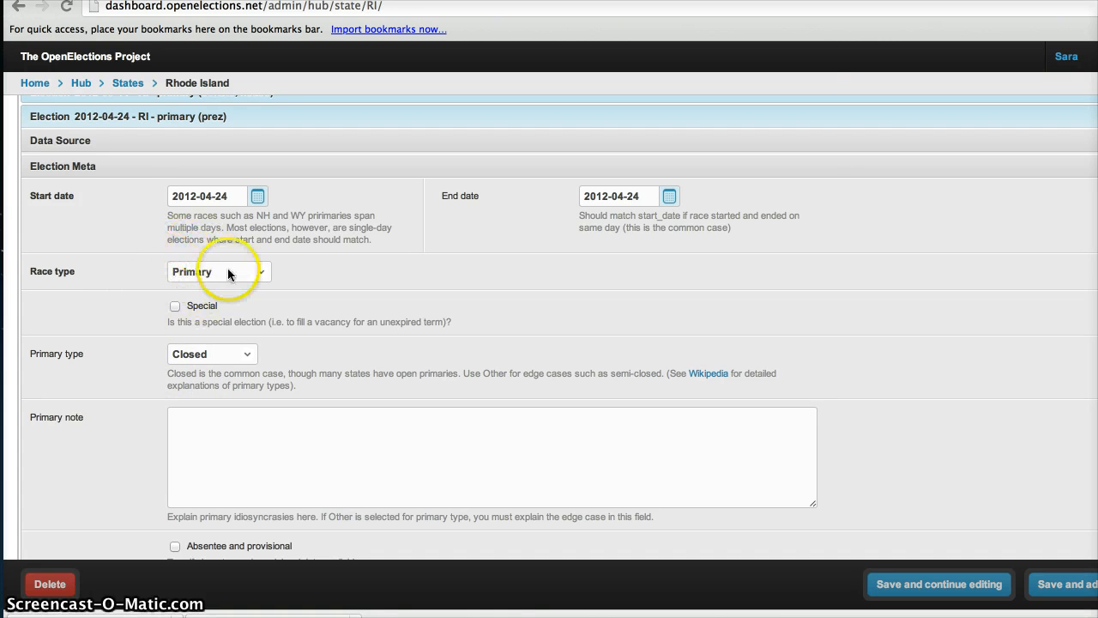
# Compare the 2012-04-24 primary's Election Meta with the Board of Elections' Previous Election Results page.
pyautogui.click(371, 2)
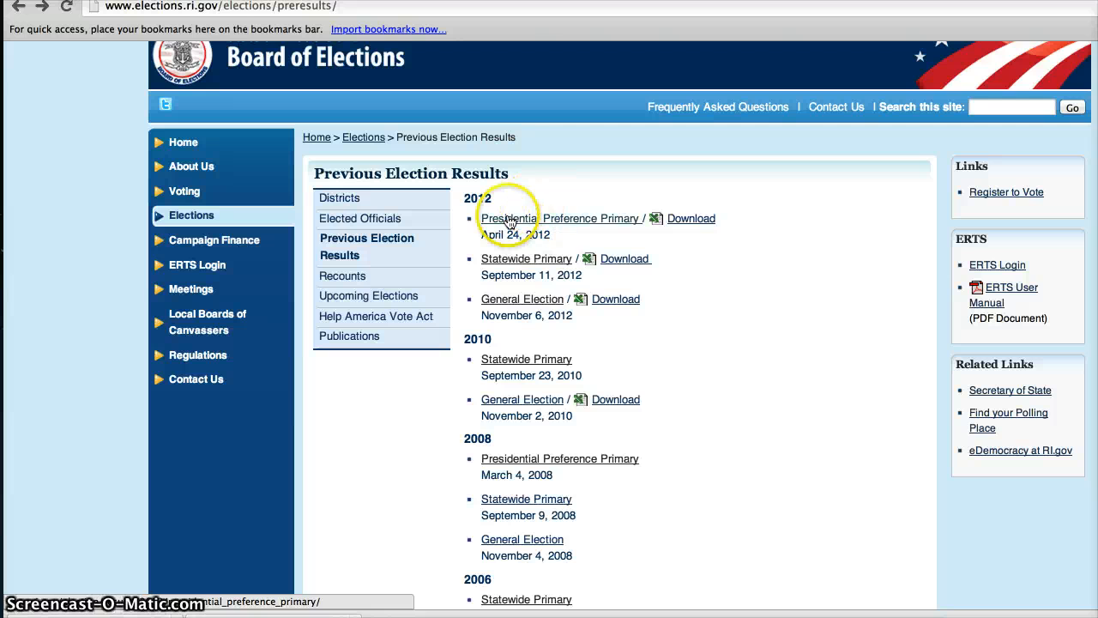
pyautogui.click(196, 1)
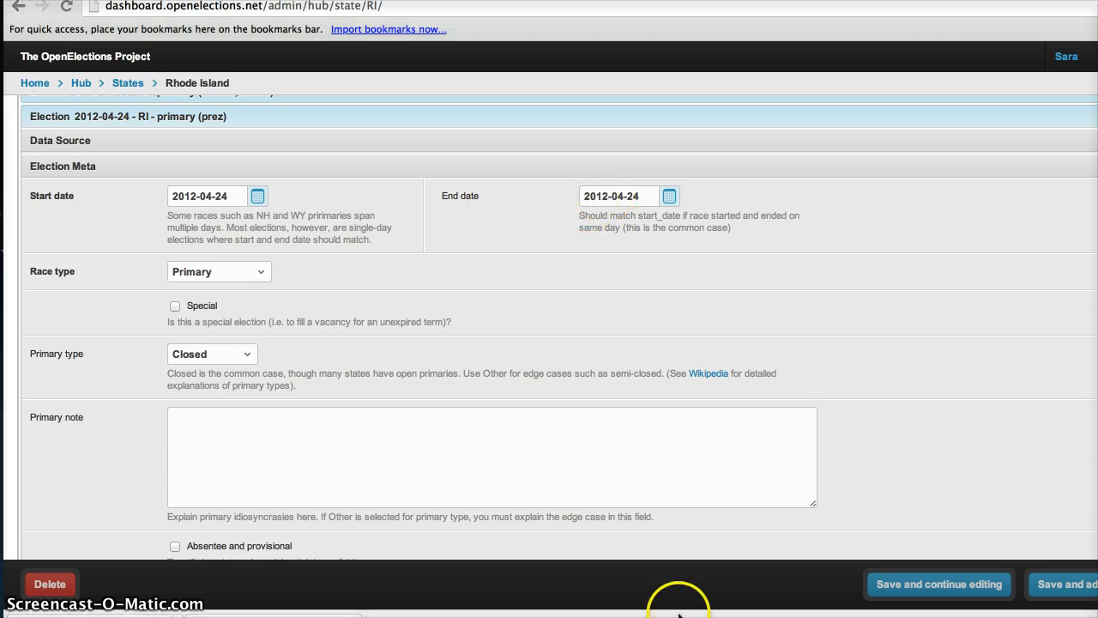
# Review the primary type choices, keeping Closed, and open the linked Wikipedia article on primary elections.
pyautogui.click(249, 356)
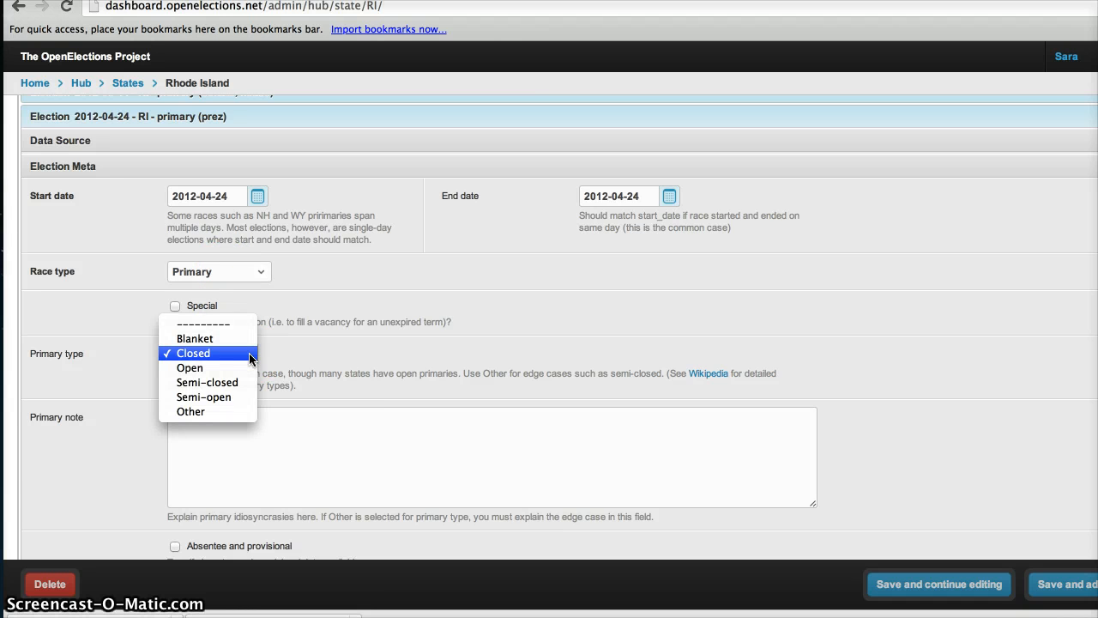
pyautogui.click(290, 354)
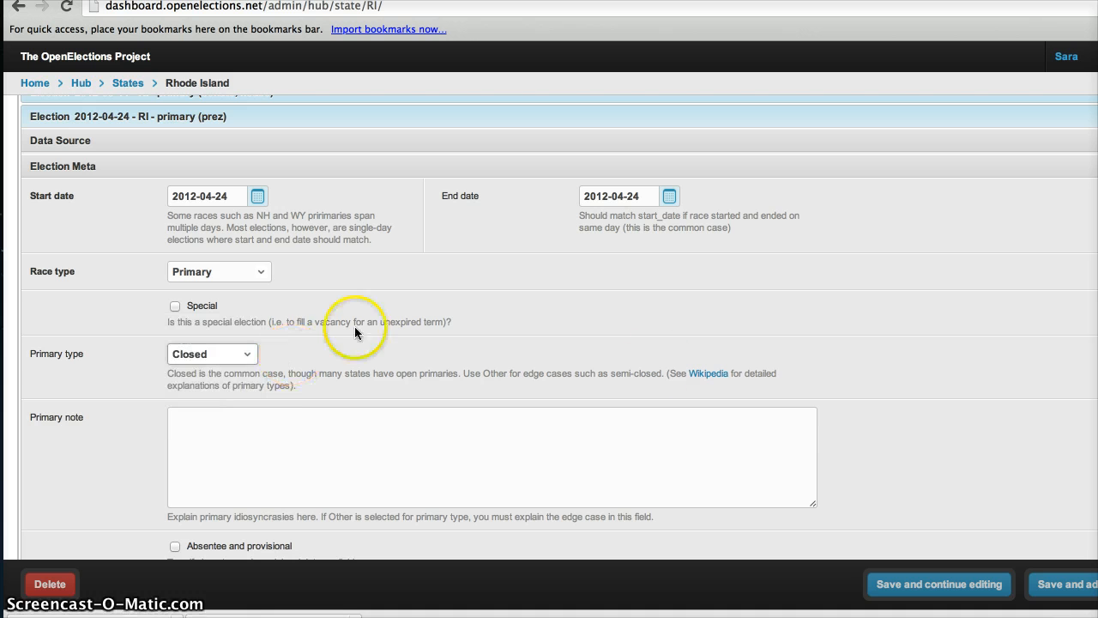
pyautogui.click(704, 377)
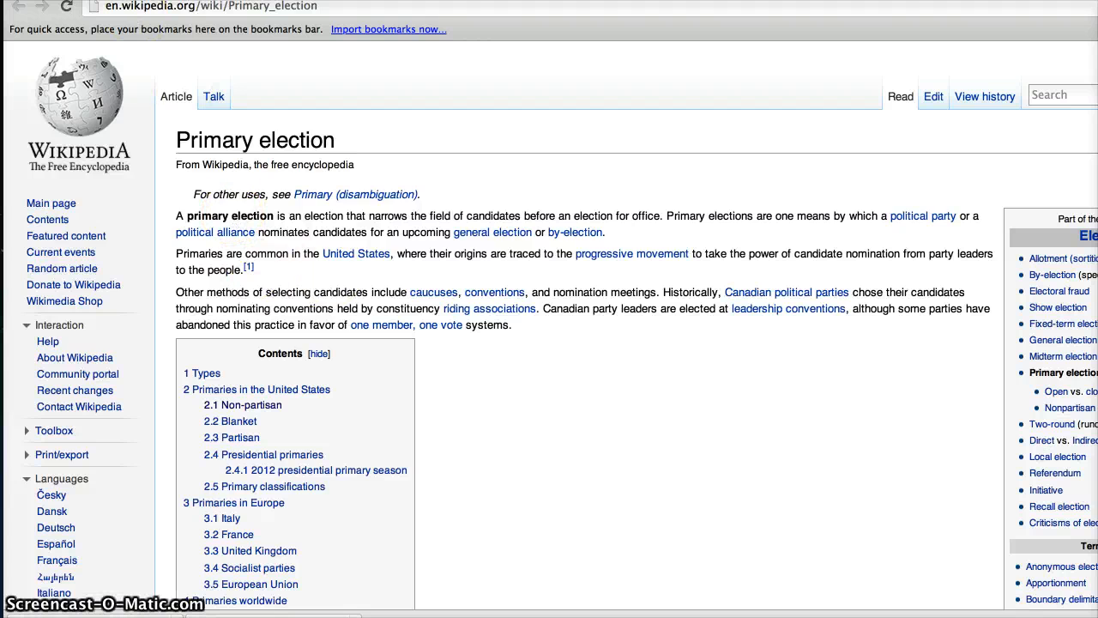
pyautogui.click(129, 1)
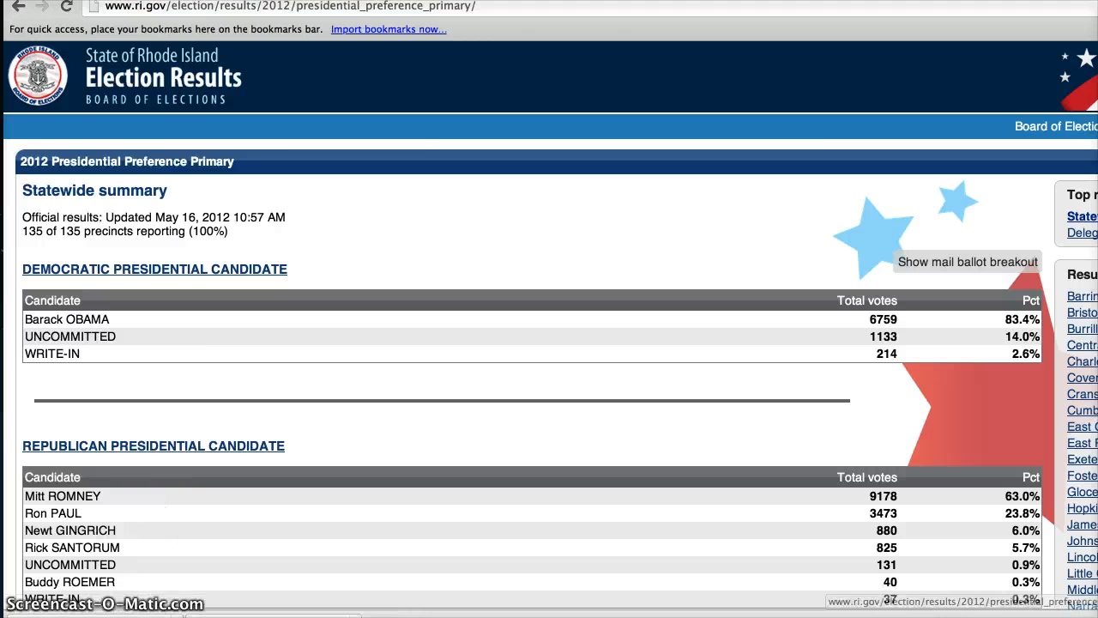
pyautogui.hotkey('ctrl', 'Tab')
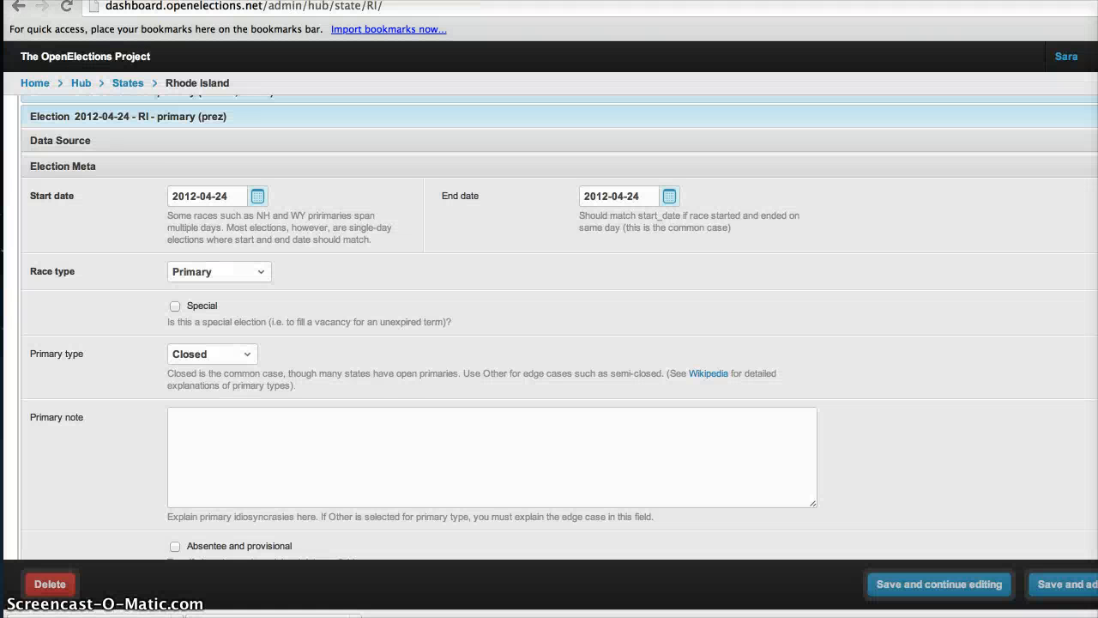
# Collapse Election Meta, expand Offices Covered, and compare it with the 2012 Presidential Preference Primary results page.
pyautogui.click(132, 167)
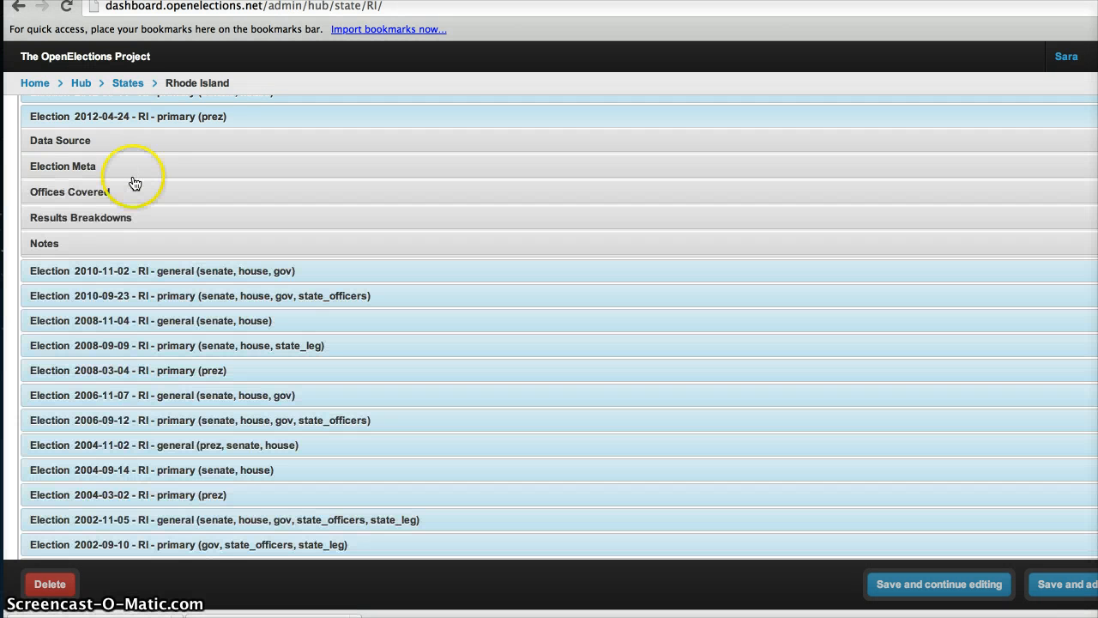
pyautogui.click(134, 195)
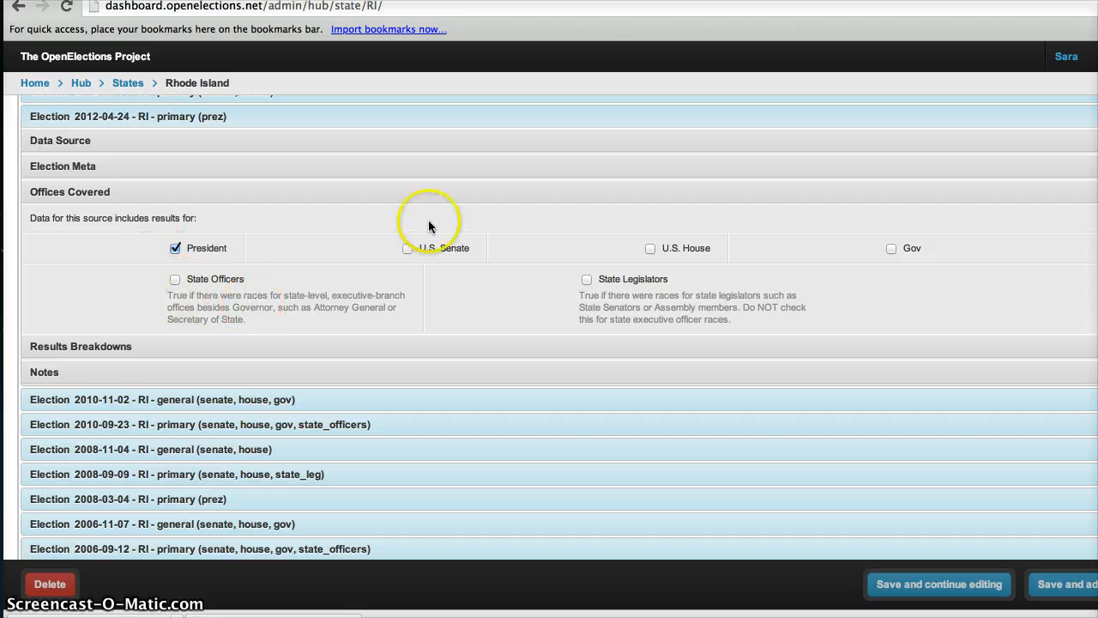
pyautogui.click(300, 1)
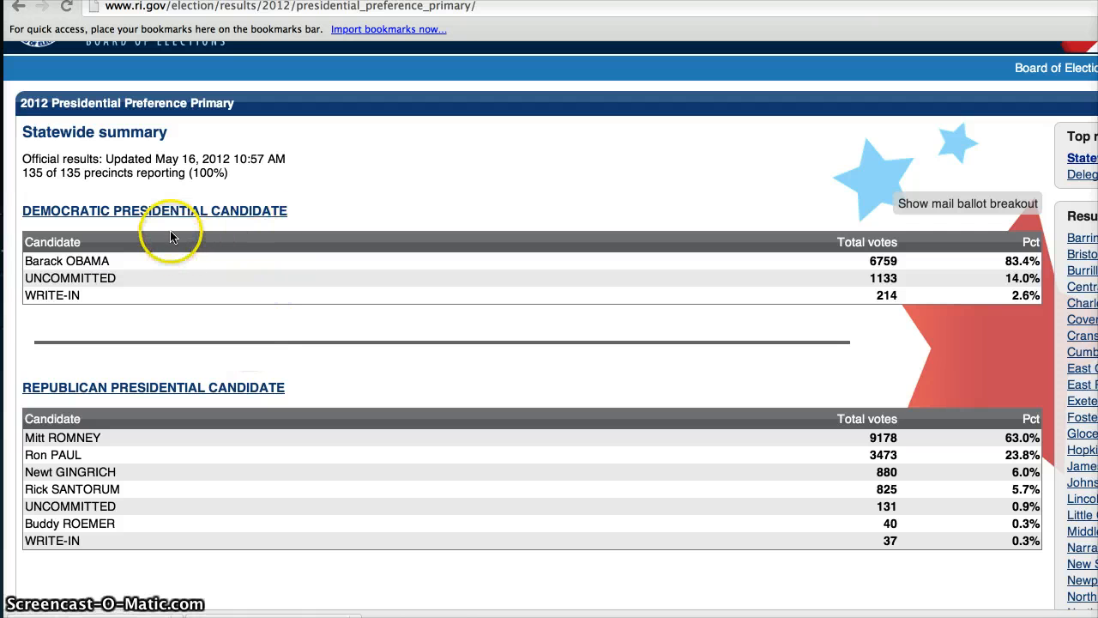
pyautogui.click(129, 1)
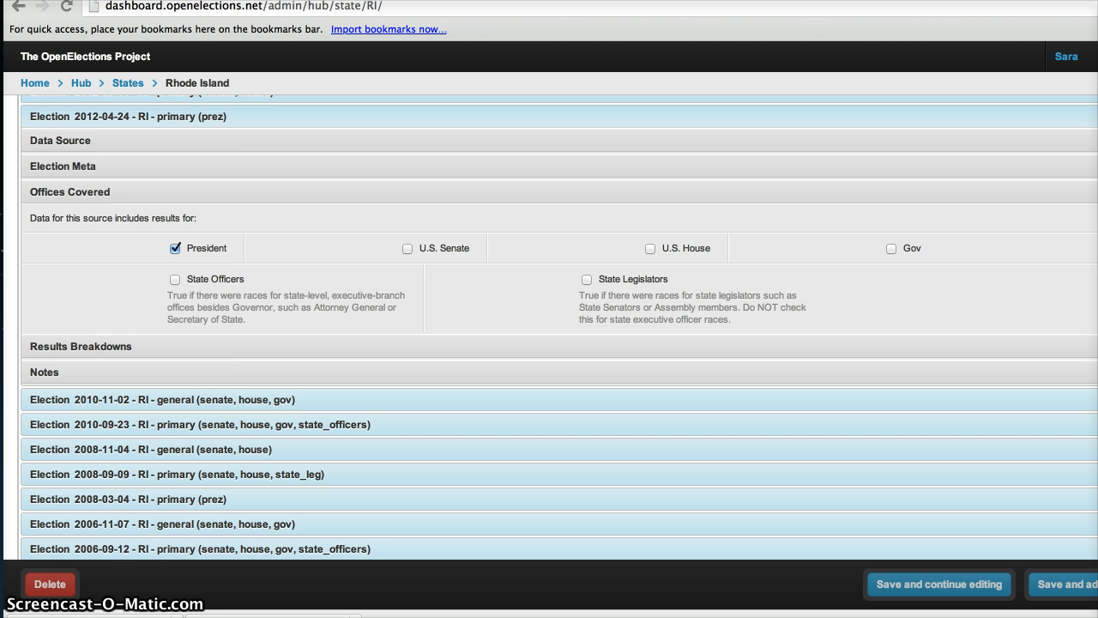
# Expand Results Breakdowns, collapse Offices Covered, and tick the Precinct breakdown for the 2012-04-24 primary.
pyautogui.click(64, 348)
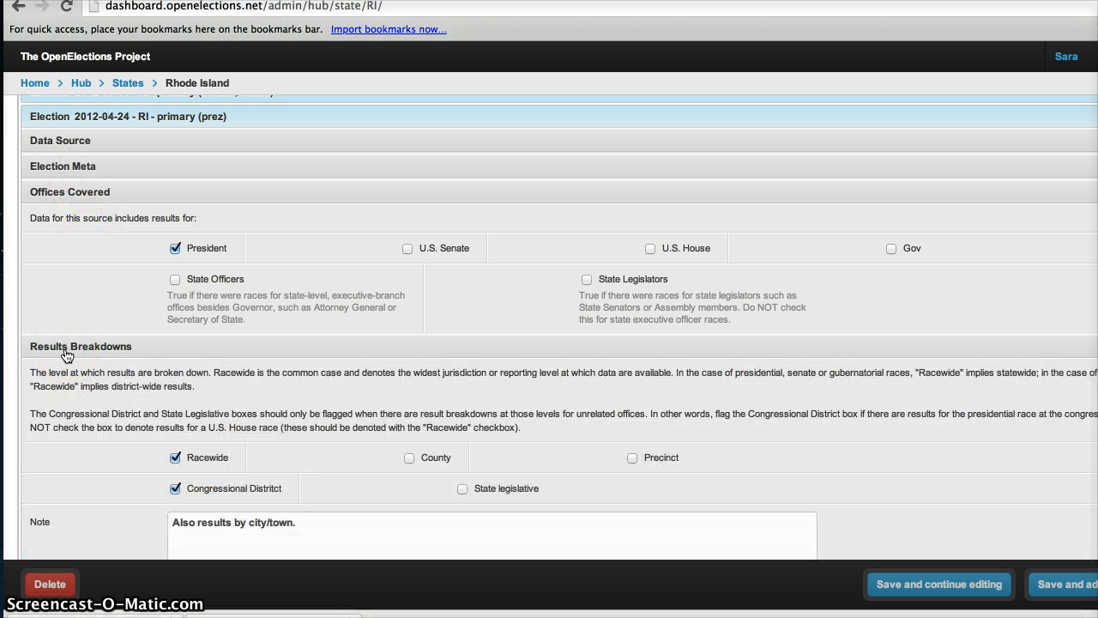
pyautogui.click(80, 191)
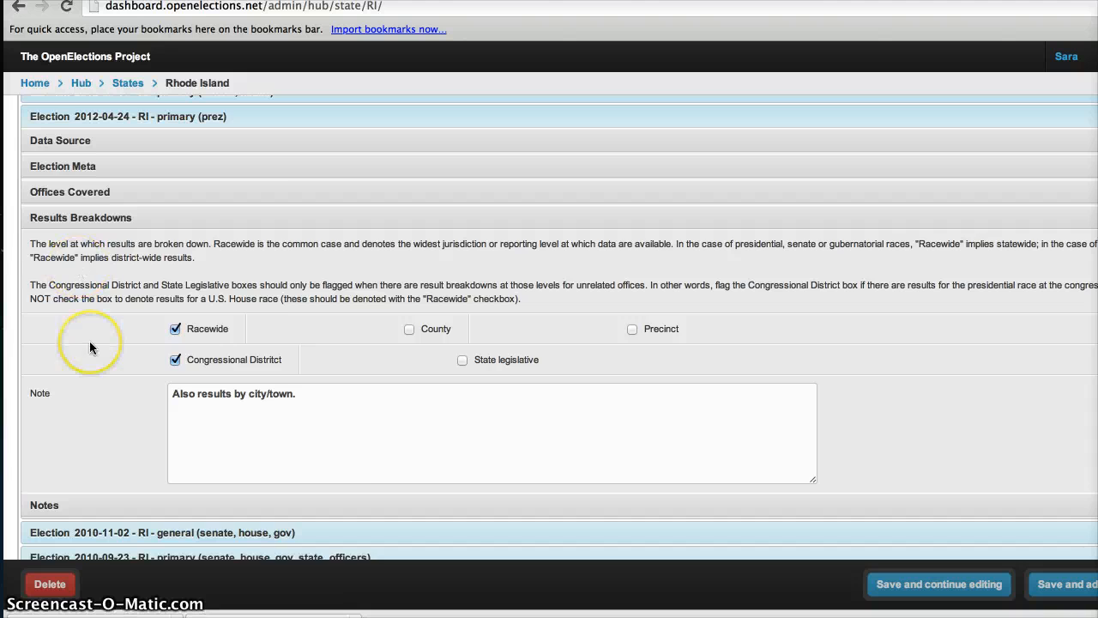
pyautogui.scroll(-3, 89, 348)
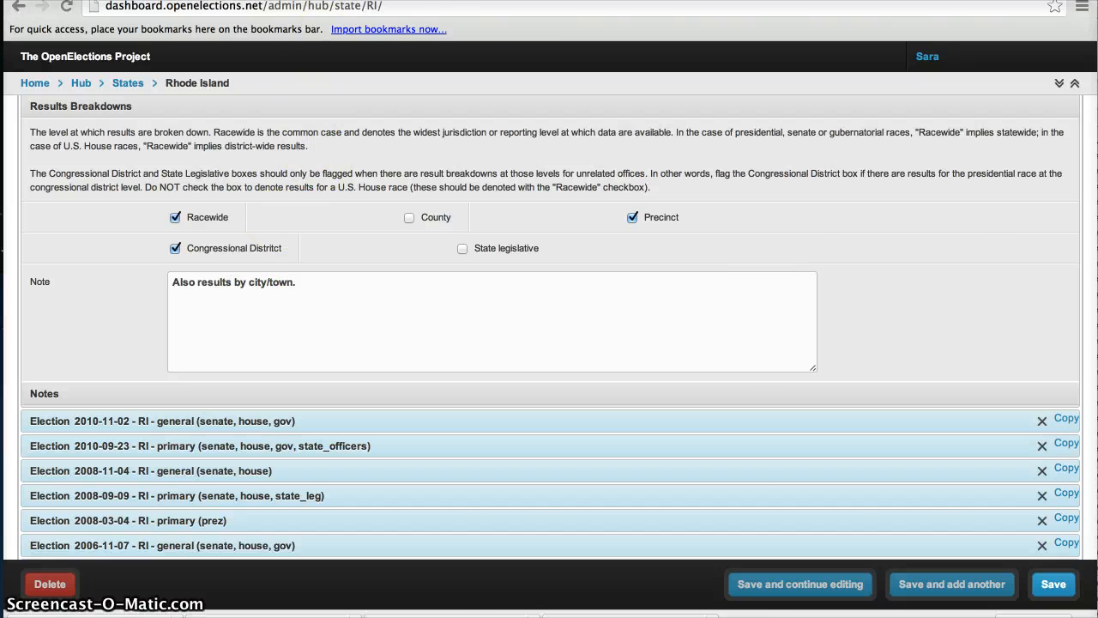
# Check the city/town results list and the precinct-level PPP2012.xls spreadsheet against the breakdown settings.
pyautogui.hotkey('ctrl', 'Tab')
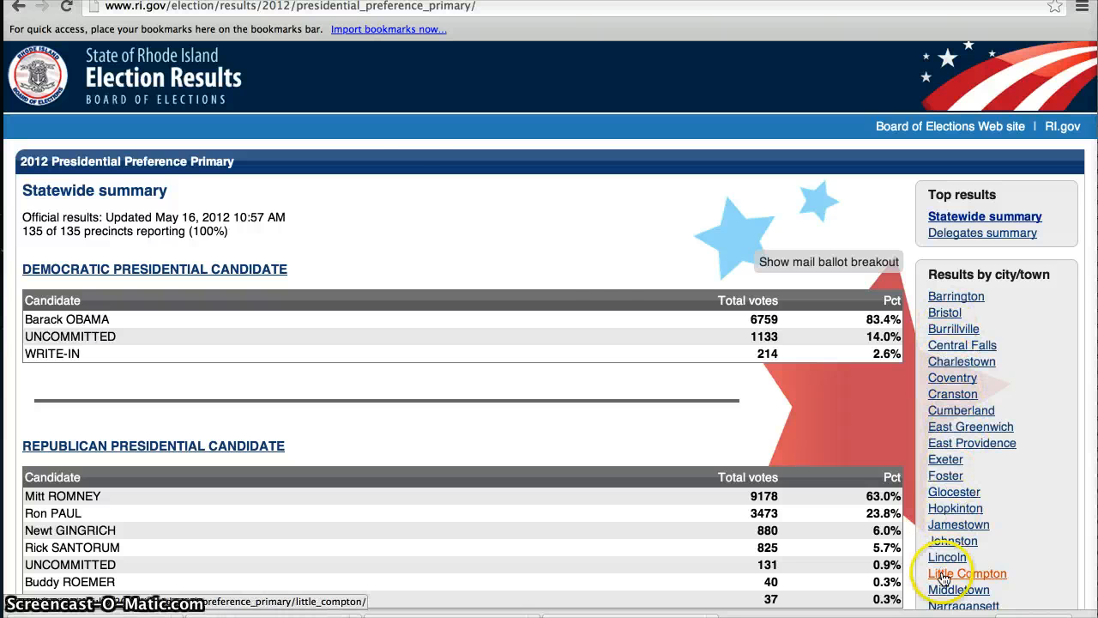
pyautogui.hotkey('ctrl', 'Tab')
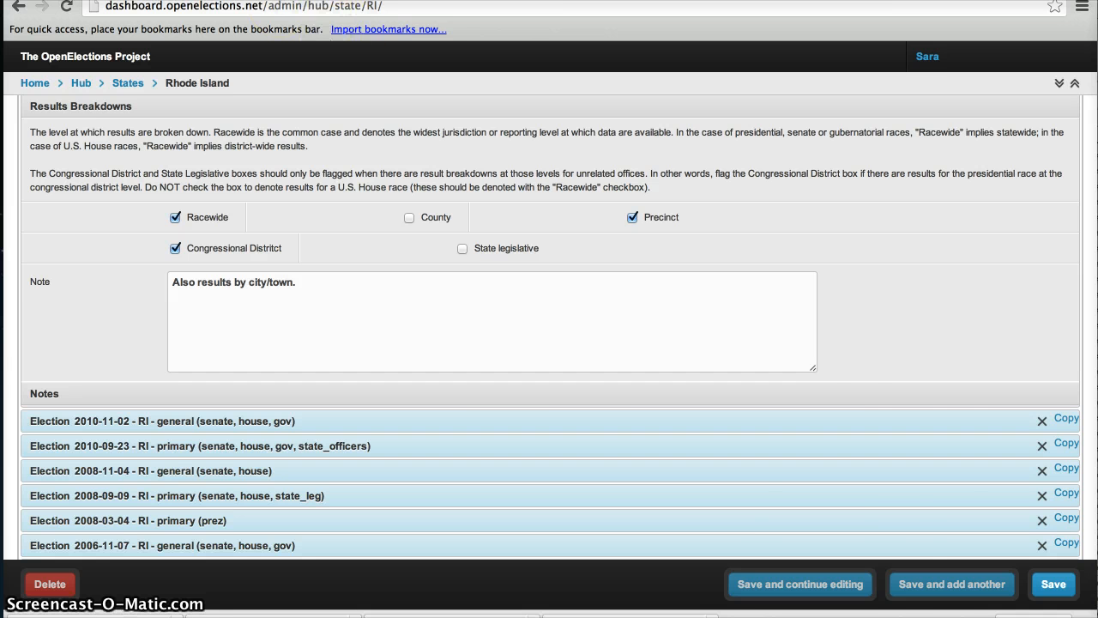
pyautogui.click(85, 1)
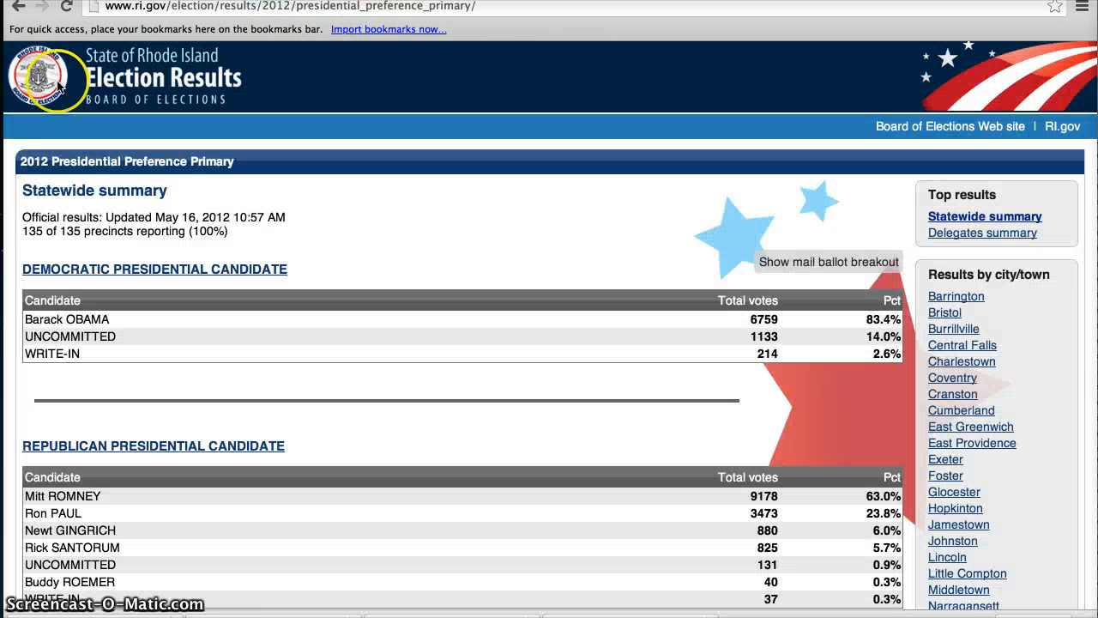
pyautogui.click(20, 10)
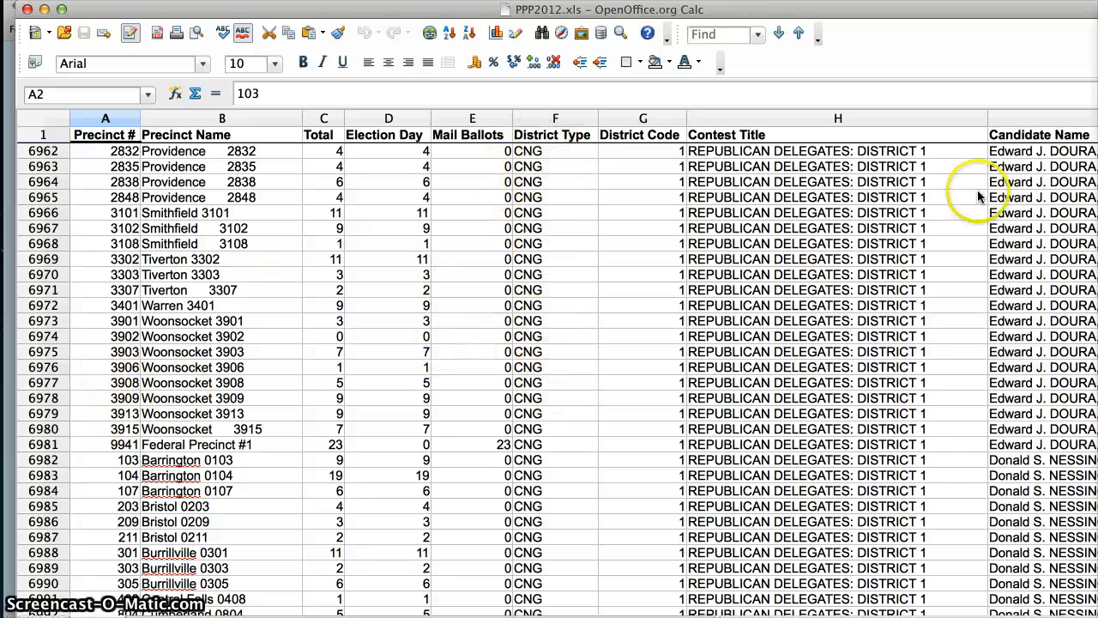
pyautogui.press('super+Tab')
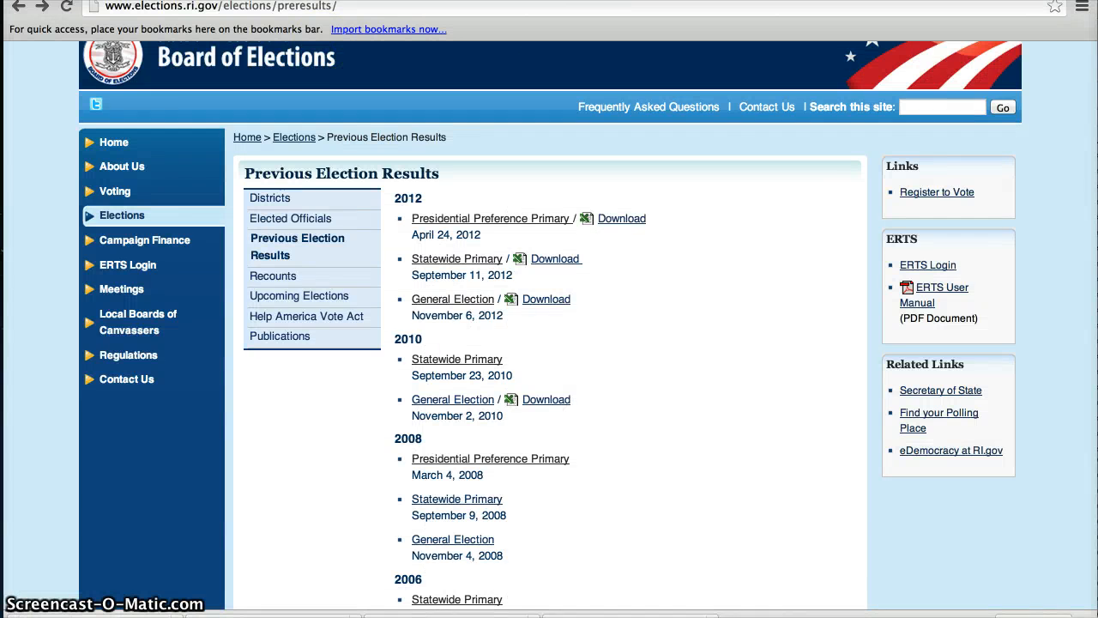
pyautogui.click(287, 1)
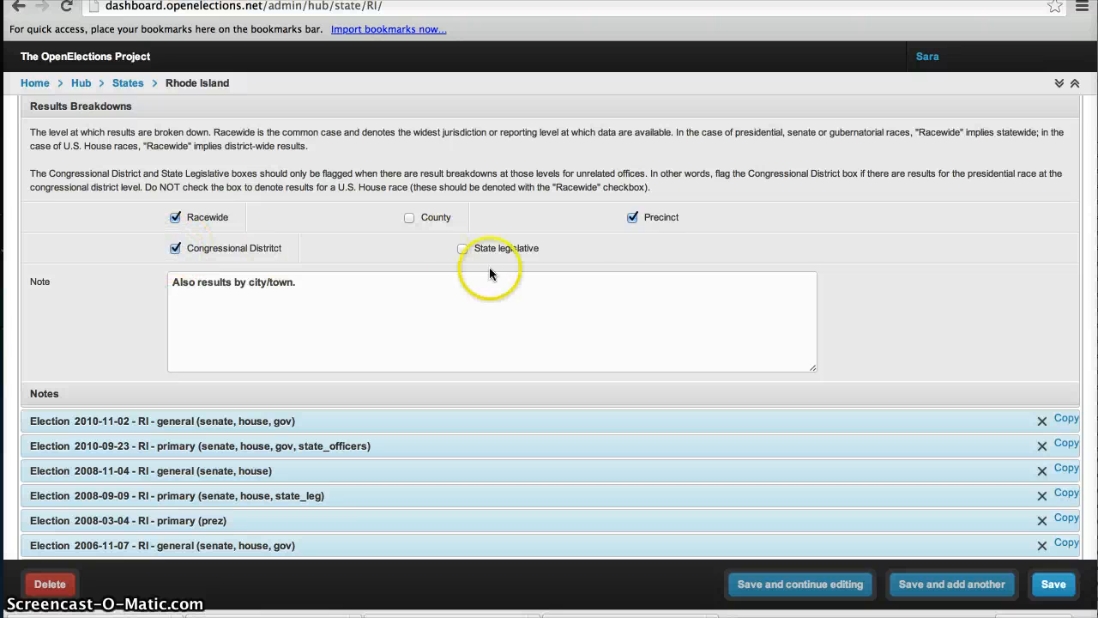
# Collapse Results Breakdowns and open the Notes section to inspect the Note and Needs review fields.
pyautogui.click(179, 108)
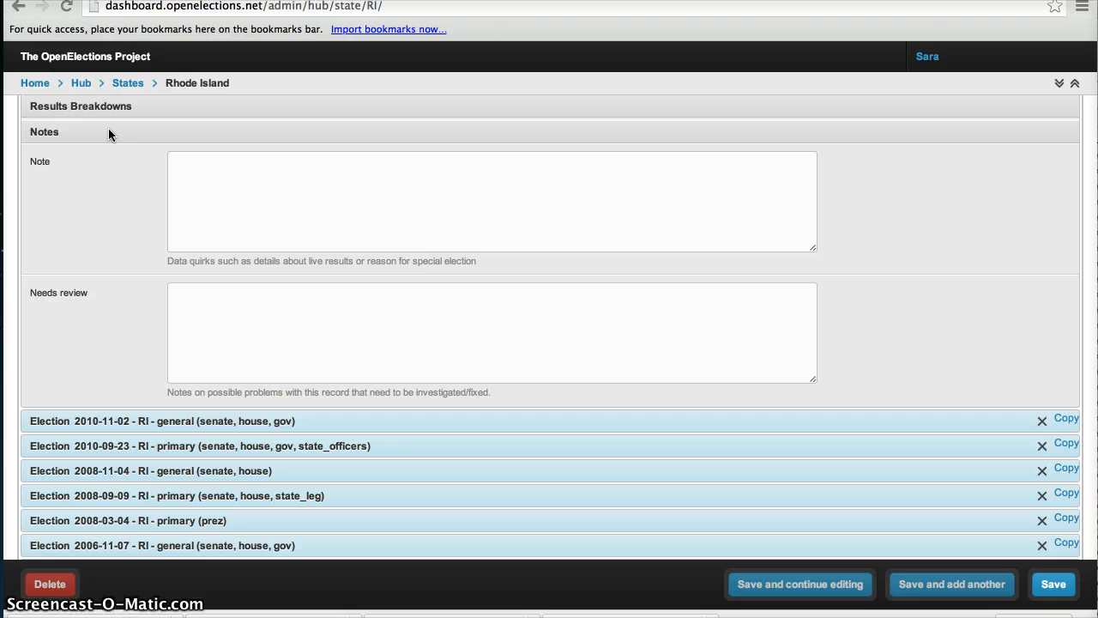
pyautogui.click(215, 196)
pyautogui.click(247, 247)
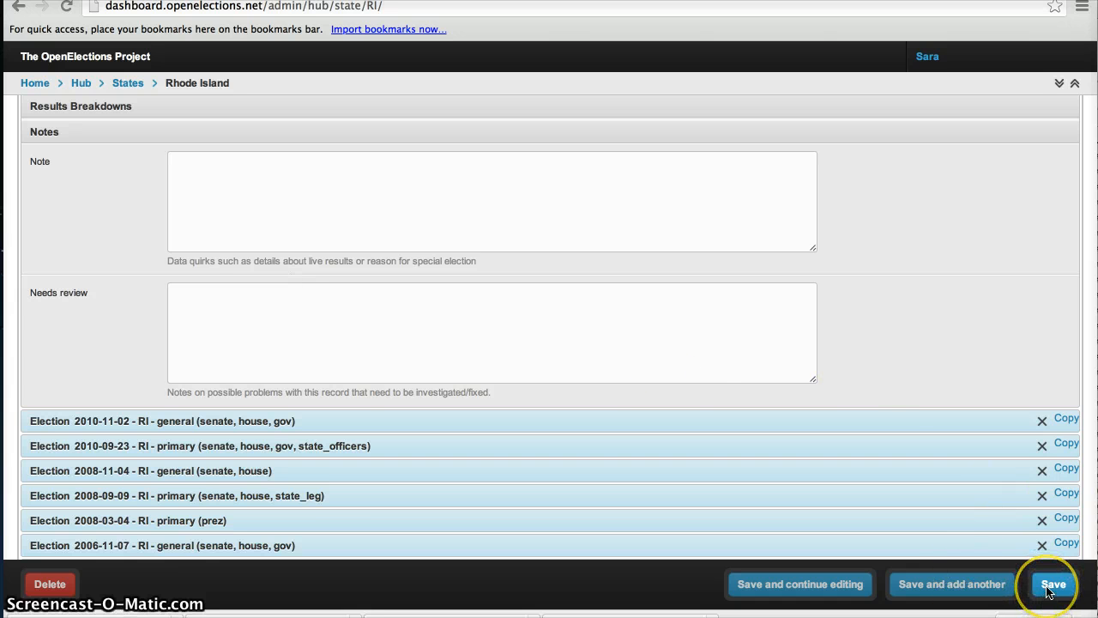
# Scroll through the remaining Rhode Island elections and return to the States list.
pyautogui.scroll(-1, 665, 615)
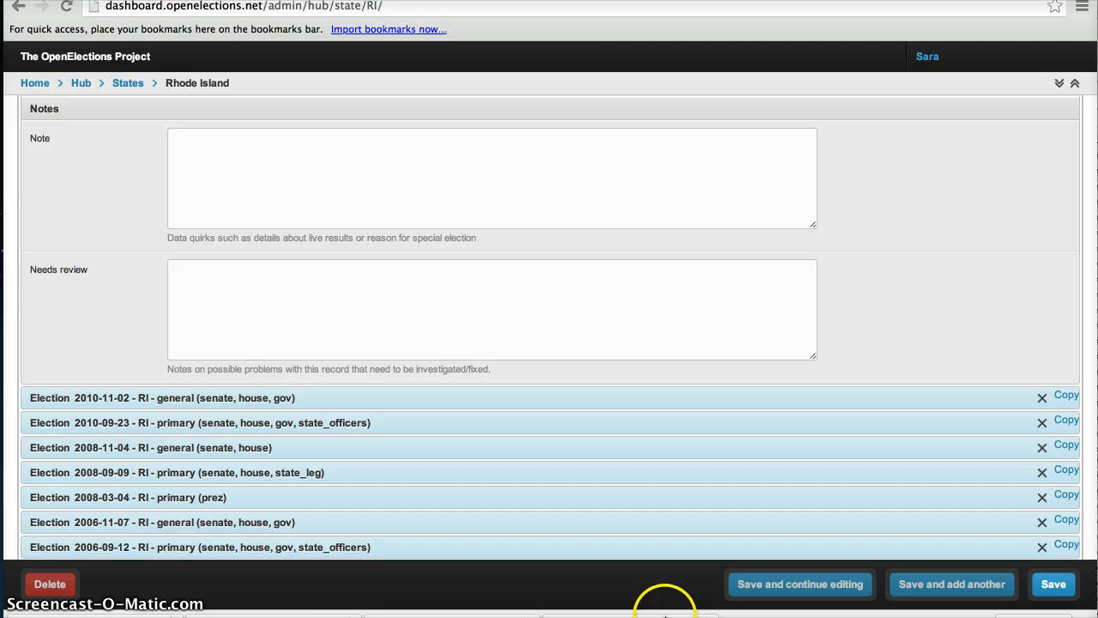
pyautogui.scroll(-4, 284, 350)
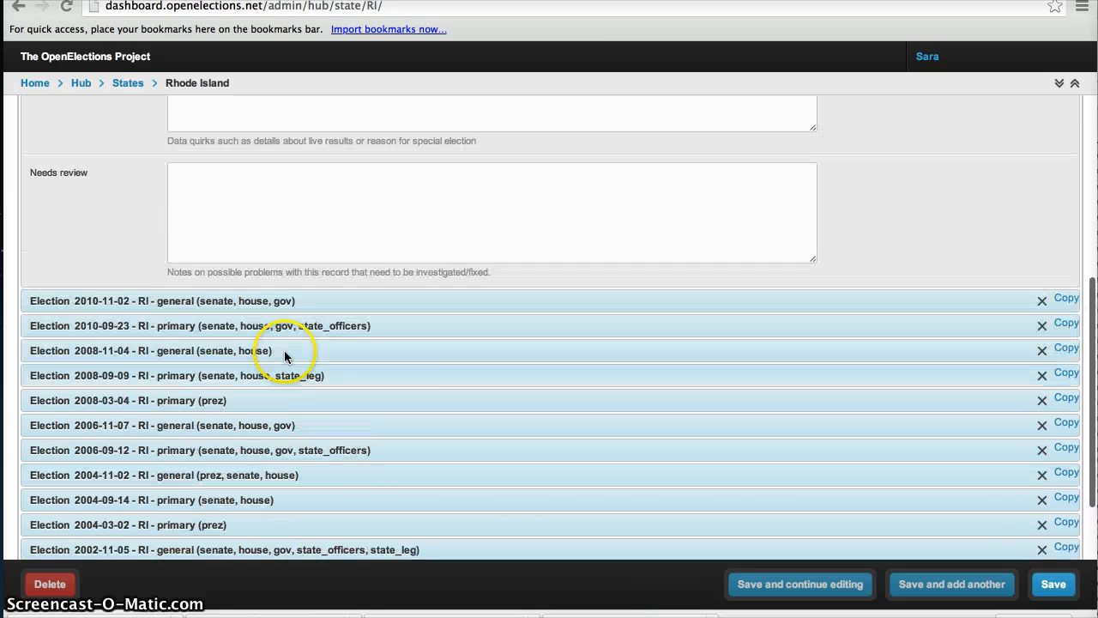
pyautogui.scroll(-10, 284, 350)
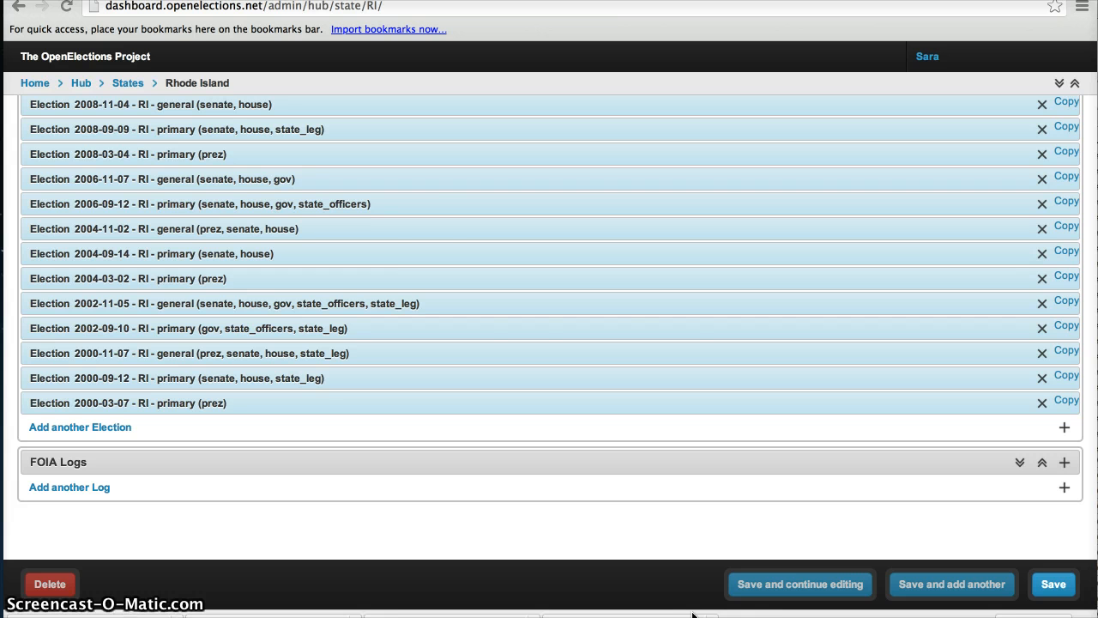
pyautogui.click(130, 83)
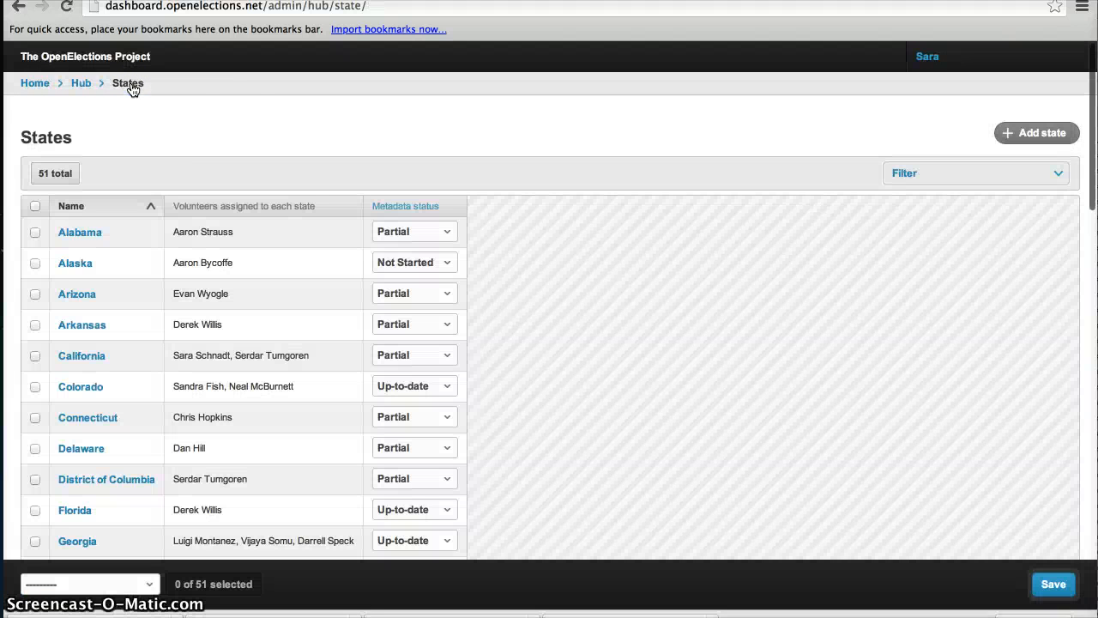